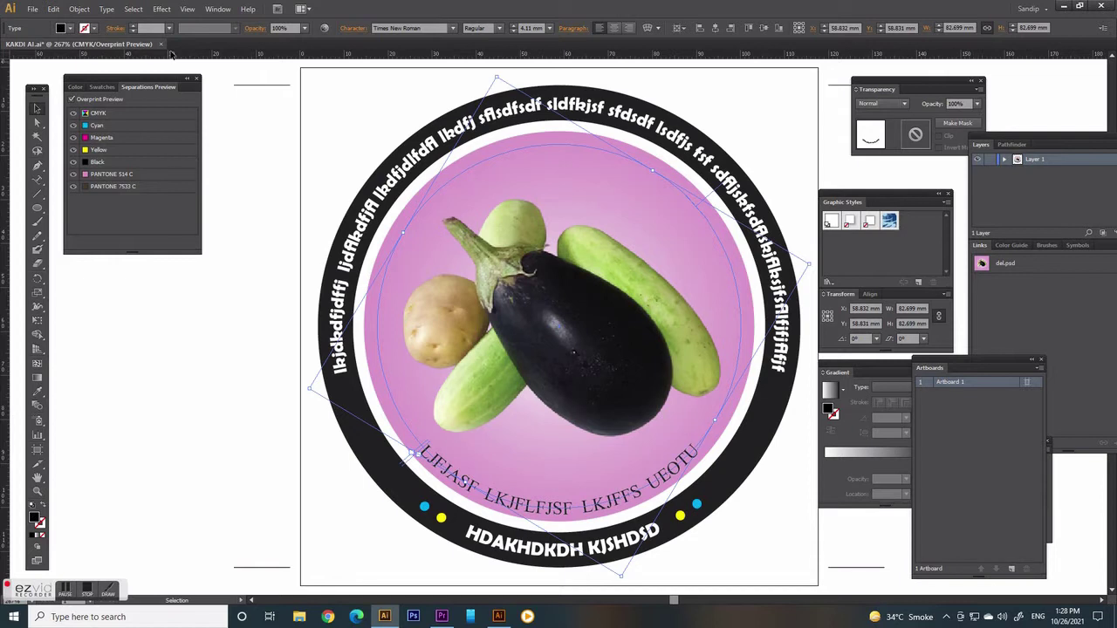
- Switch to Photoshop and open the del.psd image from the Desktop
{"action": "left_click", "coordinate": [34, 10]}
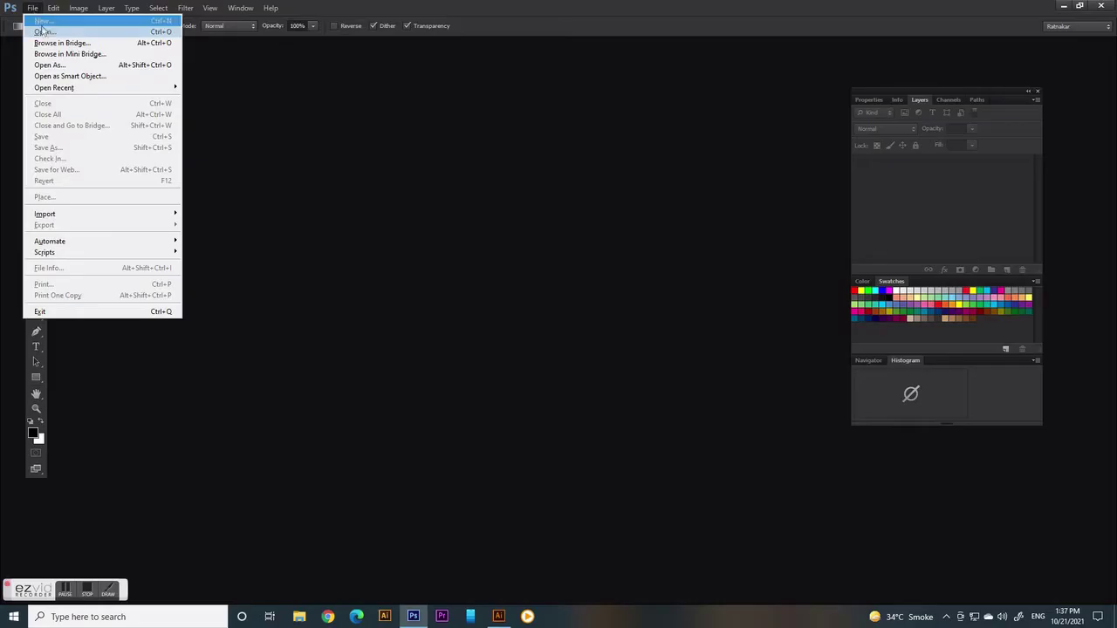
{"action": "left_click", "coordinate": [45, 31]}
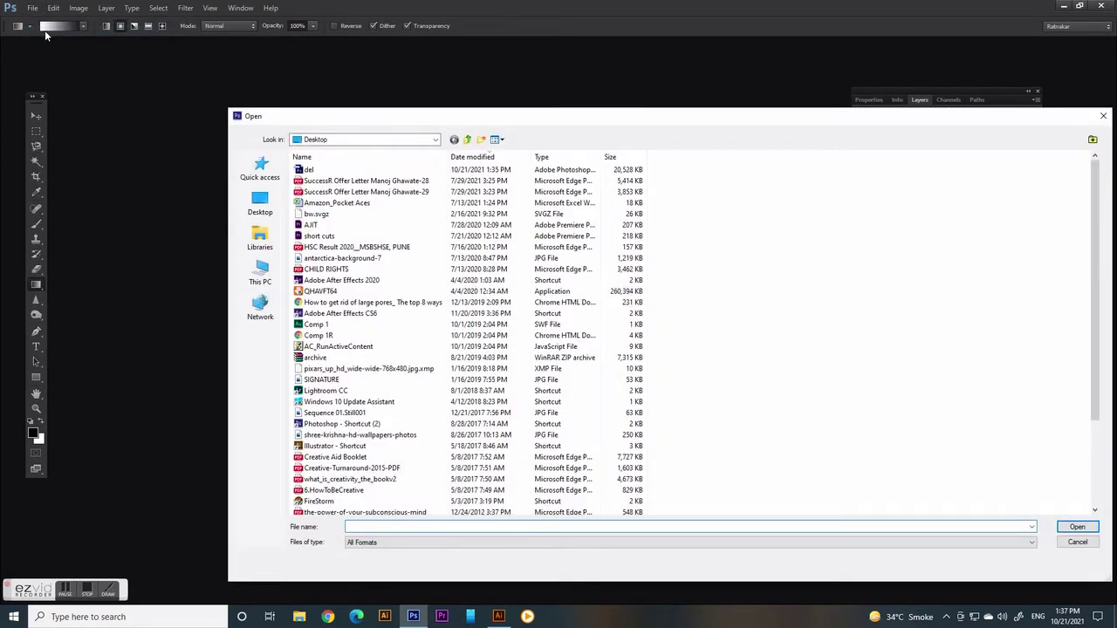
{"action": "left_click", "coordinate": [308, 170]}
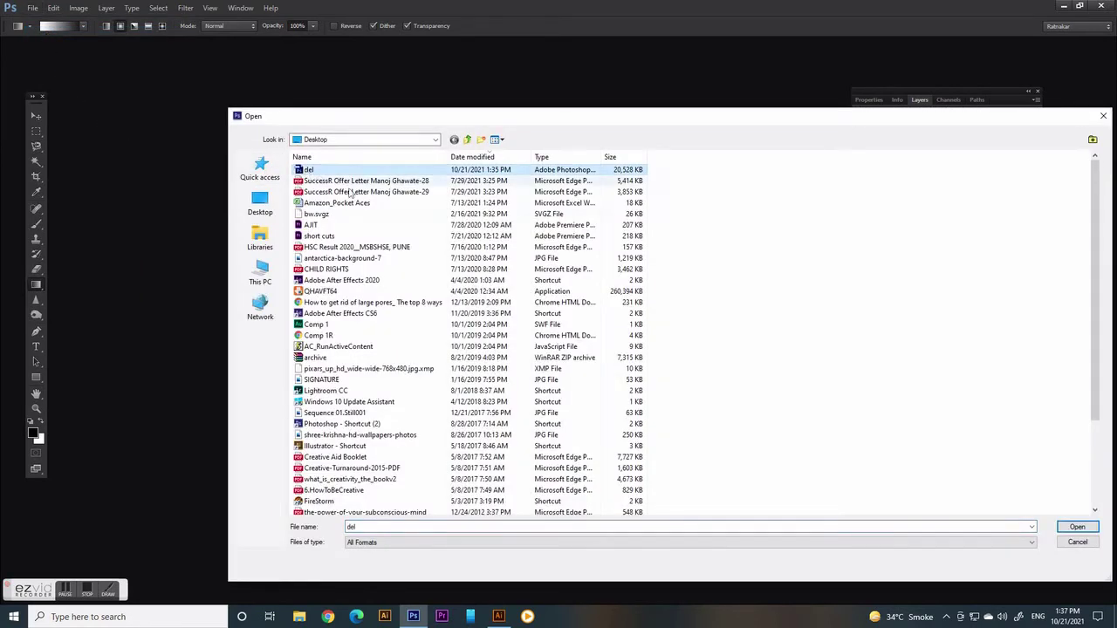
{"action": "left_click", "coordinate": [1080, 528]}
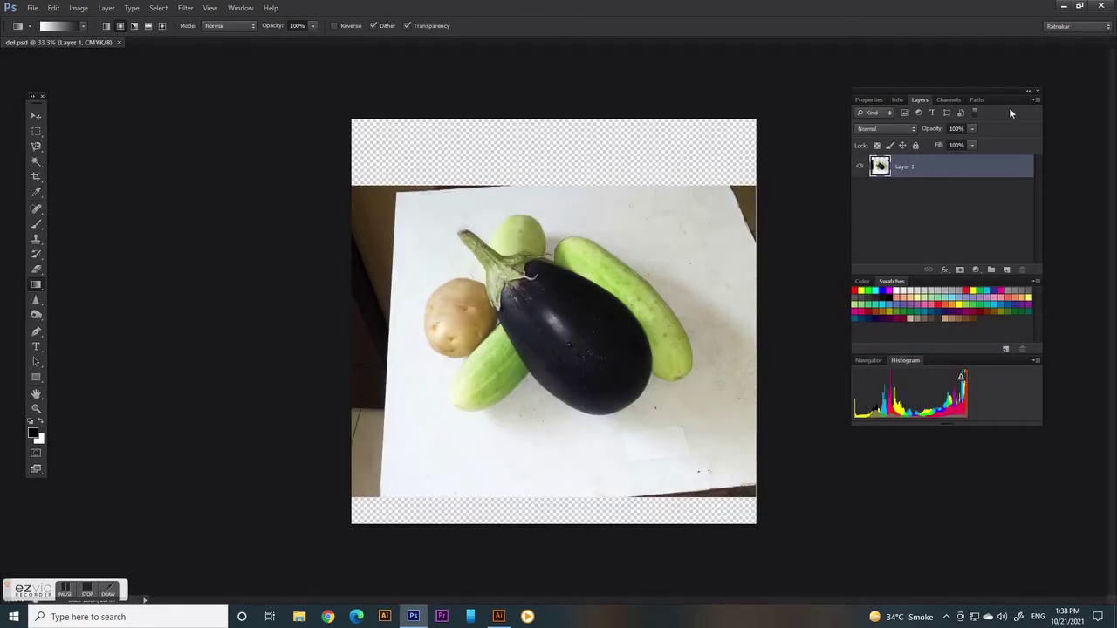
- Start a Pen tool path at the eggplant's stem tip and trace the stem's outer edge down to the potato
{"action": "left_click", "coordinate": [973, 101]}
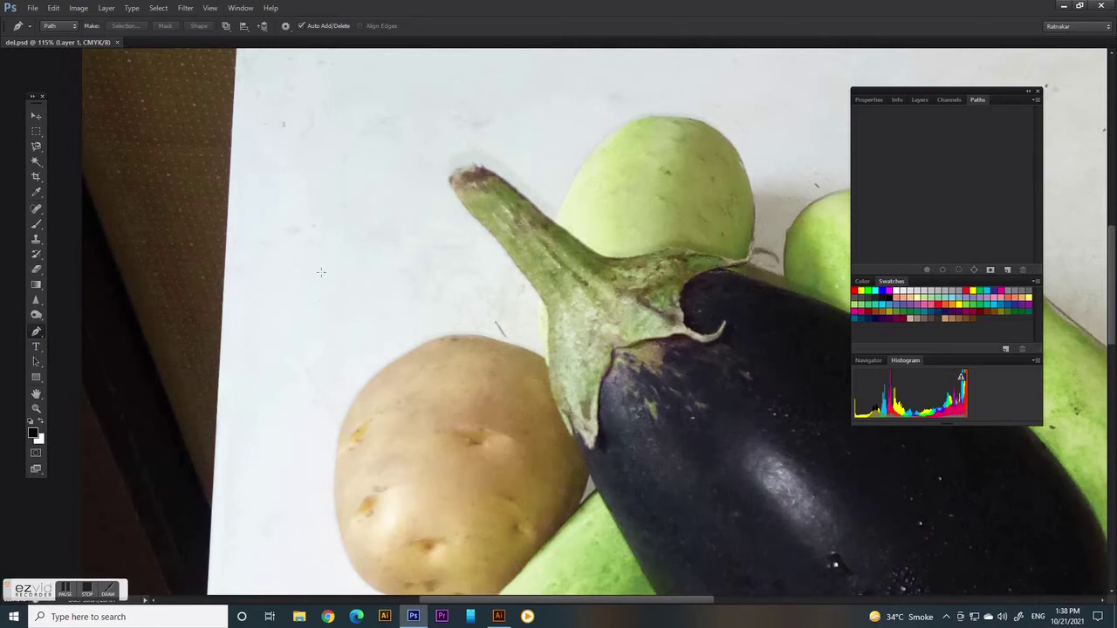
{"action": "left_click", "coordinate": [487, 178]}
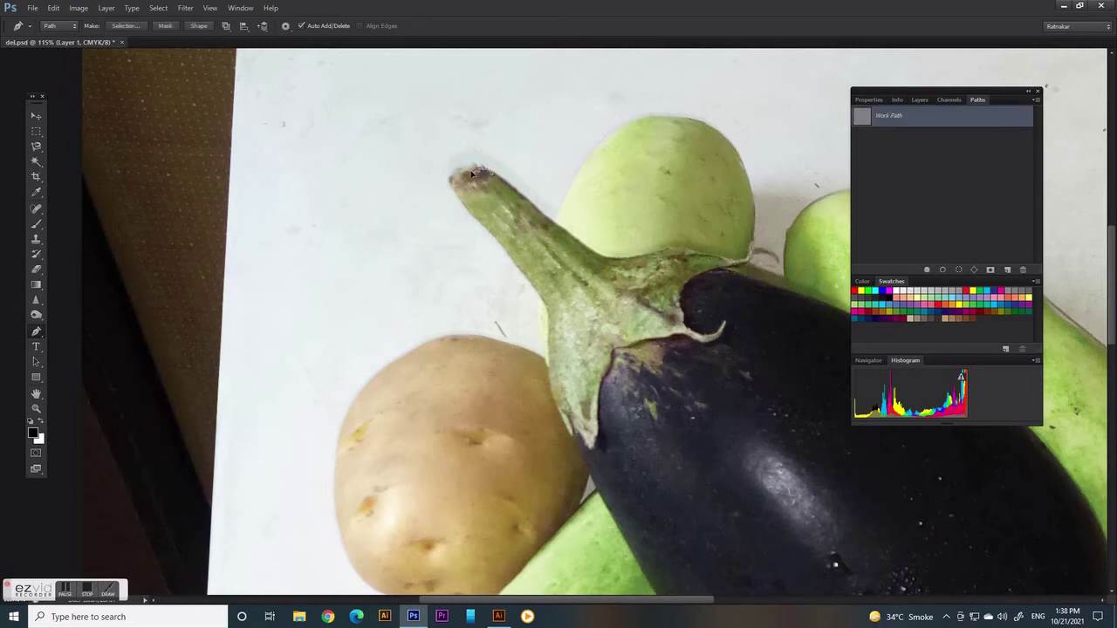
{"action": "left_click", "coordinate": [452, 184]}
{"action": "left_click", "coordinate": [458, 194]}
{"action": "left_click", "coordinate": [467, 208]}
{"action": "left_click", "coordinate": [477, 219]}
{"action": "left_click", "coordinate": [487, 230]}
{"action": "left_click", "coordinate": [515, 265]}
{"action": "left_click", "coordinate": [547, 307]}
{"action": "left_click", "coordinate": [547, 361]}
{"action": "scroll", "coordinate": [526, 375], "scroll_direction": "up", "scroll_amount": 3}
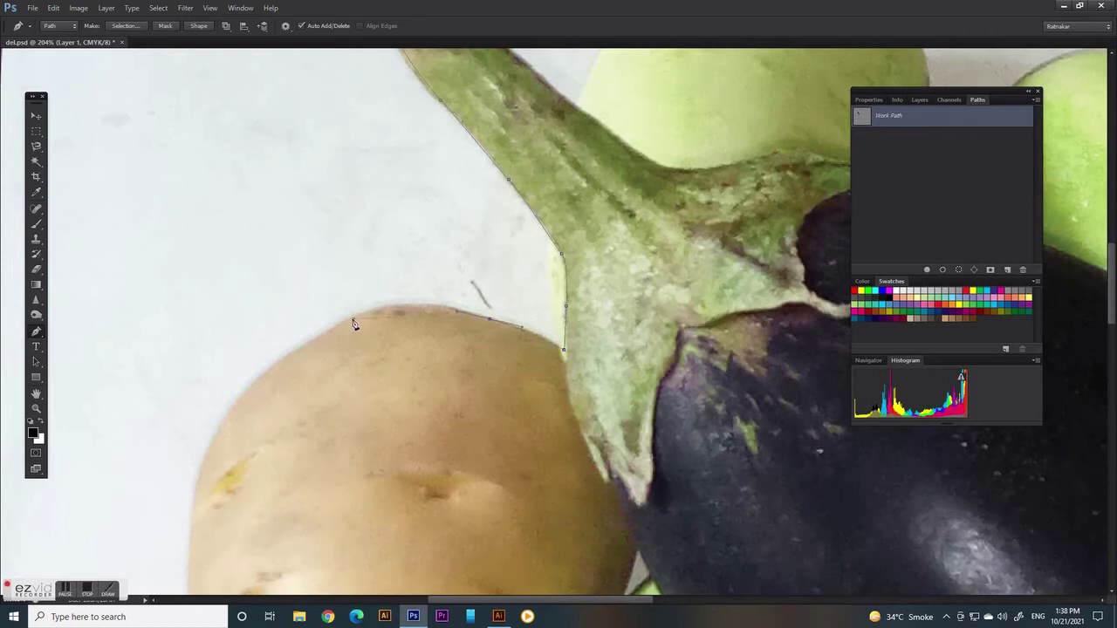
- Continue the path around the potato's outer edge to where it meets the lower cucumber
{"action": "left_click_drag", "start_coordinate": [353, 319], "coordinate": [311, 343]}
{"action": "left_click_drag", "start_coordinate": [237, 403], "coordinate": [390, 199]}
{"action": "left_click_drag", "start_coordinate": [361, 300], "coordinate": [358, 342]}
{"action": "left_click_drag", "start_coordinate": [374, 440], "coordinate": [354, 327]}
{"action": "left_click_drag", "start_coordinate": [399, 383], "coordinate": [438, 412]}
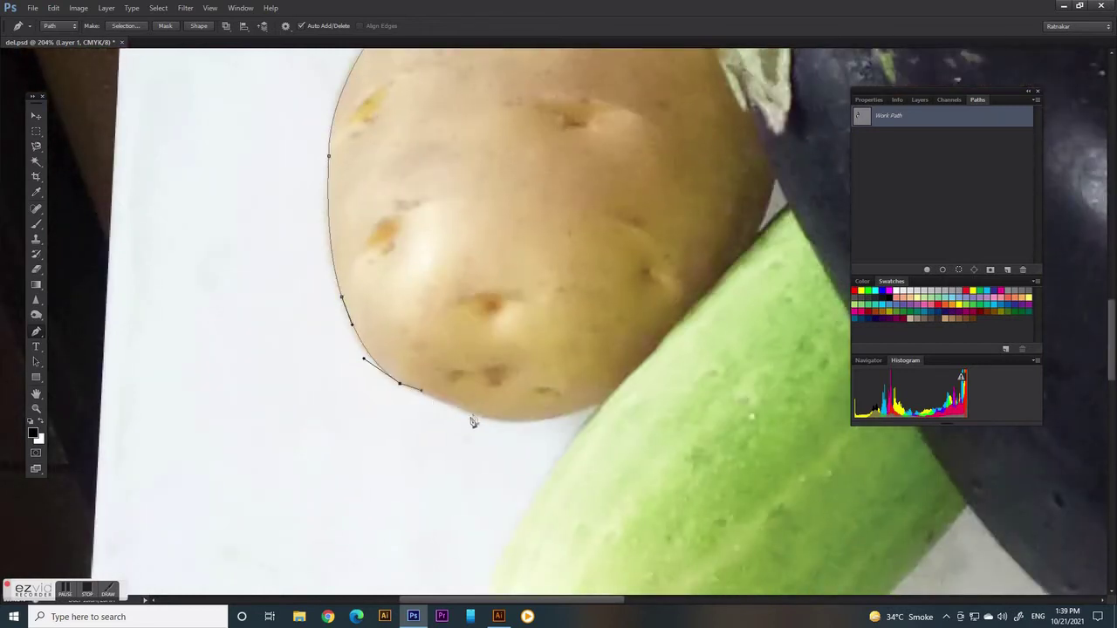
{"action": "left_click_drag", "start_coordinate": [601, 403], "coordinate": [680, 373]}
{"action": "left_click_drag", "start_coordinate": [485, 419], "coordinate": [489, 420]}
{"action": "left_click", "coordinate": [602, 403], "text": "alt"}
- Trace the path around the lower cucumber's rounded end up to its junction with the eggplant
{"action": "left_click_drag", "start_coordinate": [499, 566], "coordinate": [506, 455]}
{"action": "scroll", "coordinate": [461, 287], "scroll_direction": "down", "scroll_amount": 3}
{"action": "left_click_drag", "start_coordinate": [436, 344], "coordinate": [455, 376]}
{"action": "left_click_drag", "start_coordinate": [561, 400], "coordinate": [591, 397]}
{"action": "scroll", "coordinate": [564, 353], "scroll_direction": "right", "scroll_amount": 3}
{"action": "left_click_drag", "start_coordinate": [564, 348], "coordinate": [470, 413]}
{"action": "scroll", "coordinate": [467, 410], "scroll_direction": "right", "scroll_amount": 3}
{"action": "scroll", "coordinate": [468, 410], "scroll_direction": "up", "scroll_amount": 2}
{"action": "mouse_move", "coordinate": [573, 258]}
{"action": "left_mouse_down"}
{"action": "mouse_move", "coordinate": [634, 142]}
{"action": "mouse_move", "coordinate": [665, 147]}
{"action": "mouse_move", "coordinate": [580, 260]}
{"action": "left_mouse_up"}
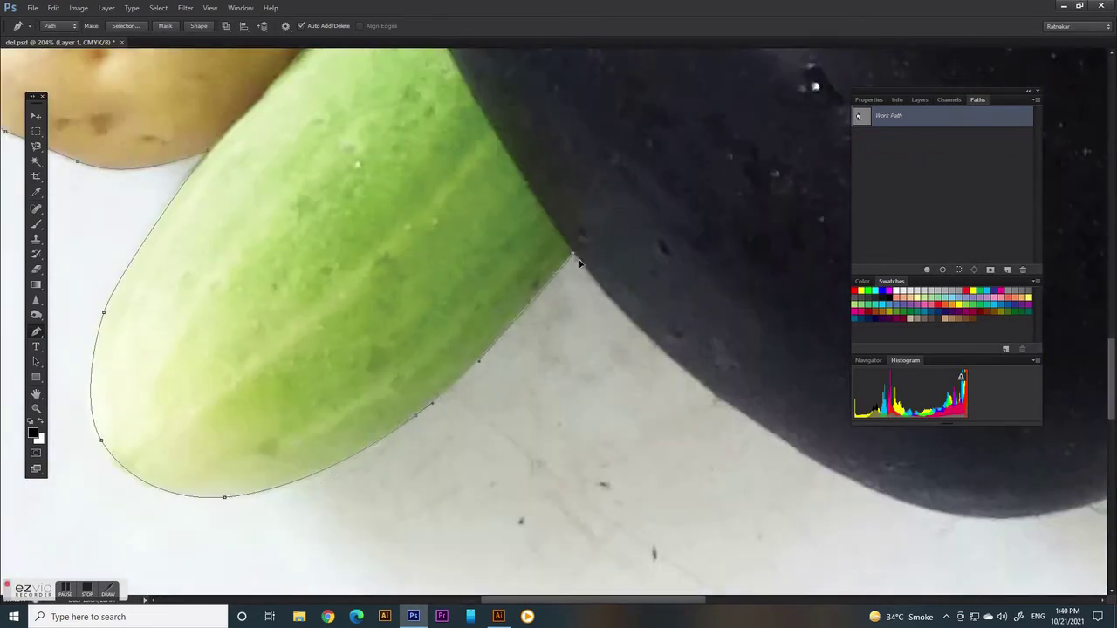
- Extend the path along the eggplant's lower edge to where it meets the large cucumber beside it
{"action": "left_click_drag", "start_coordinate": [760, 423], "coordinate": [662, 364]}
{"action": "left_click_drag", "start_coordinate": [781, 396], "coordinate": [460, 245]}
{"action": "mouse_move", "coordinate": [665, 368]}
{"action": "left_mouse_down"}
{"action": "mouse_move", "coordinate": [770, 381]}
{"action": "mouse_move", "coordinate": [676, 369]}
{"action": "left_mouse_up"}
{"action": "left_click_drag", "start_coordinate": [598, 398], "coordinate": [301, 480]}
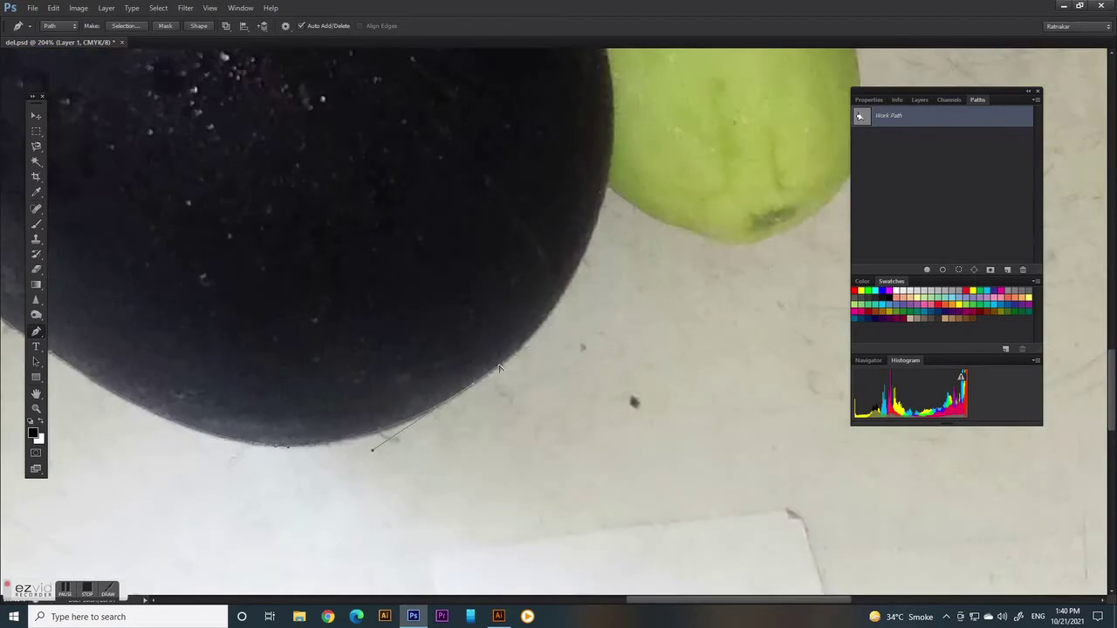
{"action": "left_click_drag", "start_coordinate": [546, 337], "coordinate": [592, 233]}
{"action": "left_click_drag", "start_coordinate": [608, 189], "coordinate": [608, 170]}
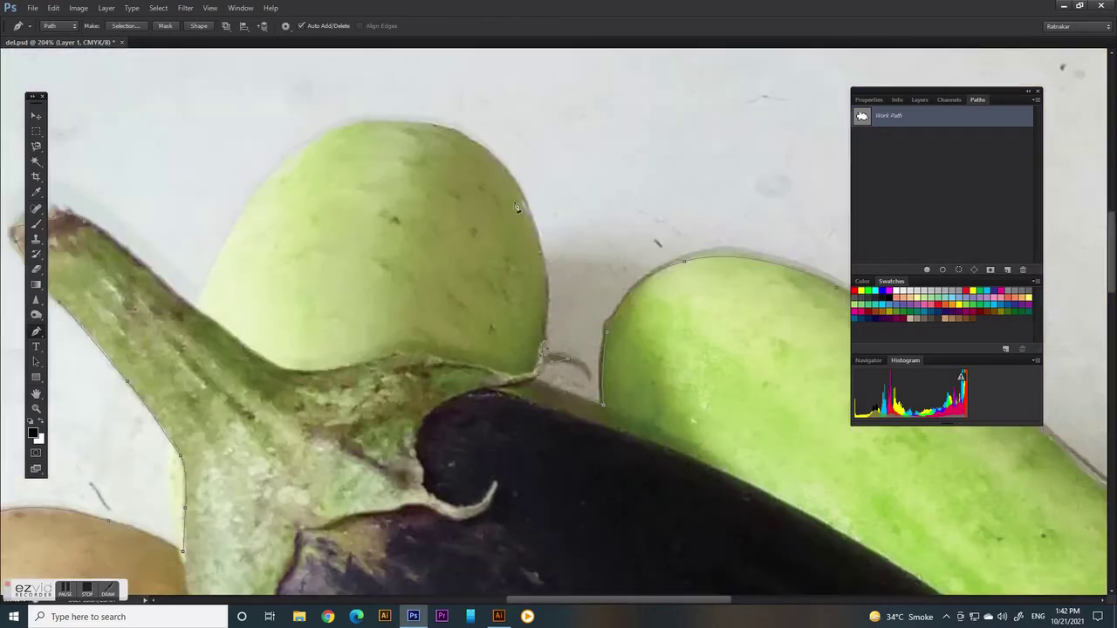
- Trace the path over the cucumber behind the stem and close the outline along the stem's upper edge
{"action": "left_click_drag", "start_coordinate": [511, 170], "coordinate": [563, 280]}
{"action": "left_click_drag", "start_coordinate": [358, 122], "coordinate": [469, 113]}
{"action": "left_click_drag", "start_coordinate": [235, 227], "coordinate": [284, 142]}
{"action": "left_click_drag", "start_coordinate": [305, 248], "coordinate": [486, 200]}
{"action": "mouse_move", "coordinate": [378, 259]}
{"action": "left_mouse_down"}
{"action": "mouse_move", "coordinate": [373, 280]}
{"action": "mouse_move", "coordinate": [364, 252]}
{"action": "left_mouse_up"}
{"action": "left_click_drag", "start_coordinate": [294, 191], "coordinate": [281, 181]}
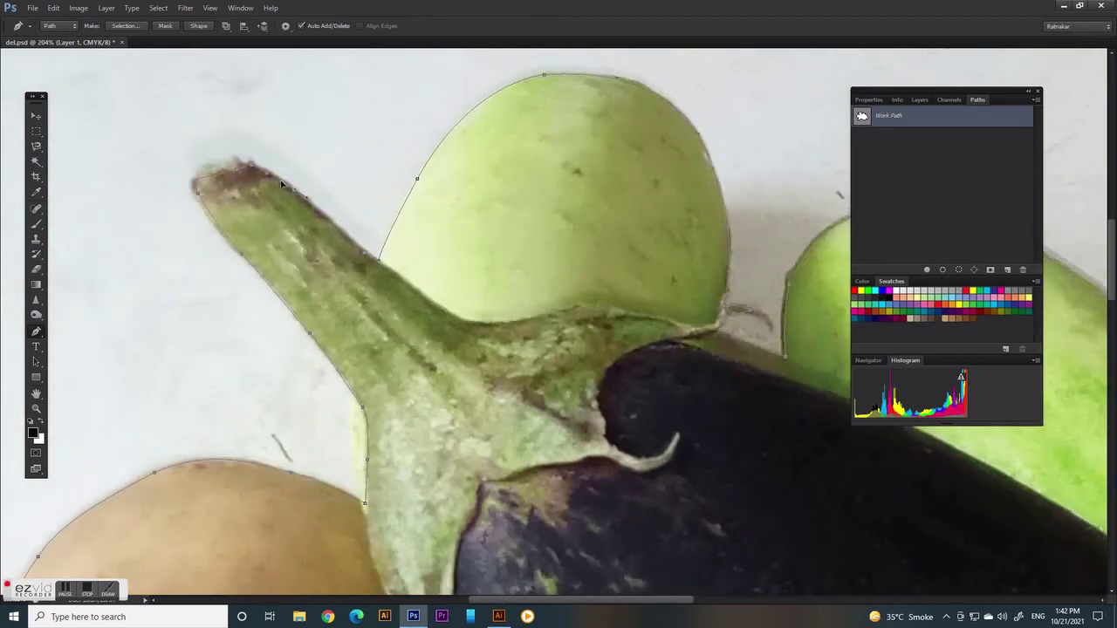
{"action": "left_click", "coordinate": [268, 174]}
- Draw a closed subpath around the small background gap between the potato, lower cucumber and eggplant
{"action": "left_click_drag", "start_coordinate": [464, 285], "coordinate": [375, 286]}
{"action": "left_click_drag", "start_coordinate": [460, 423], "coordinate": [440, 329]}
{"action": "left_click", "coordinate": [440, 328], "text": "ctrl"}
{"action": "scroll", "coordinate": [438, 328], "scroll_direction": "up", "scroll_amount": 5}
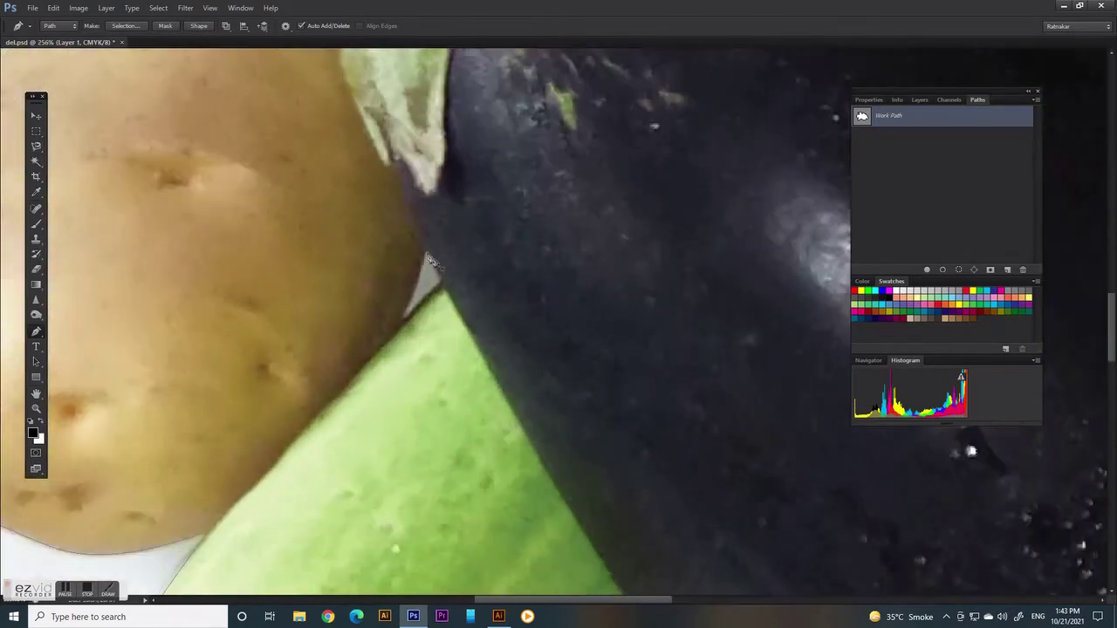
{"action": "left_click_drag", "start_coordinate": [405, 322], "coordinate": [401, 329]}
{"action": "left_click_drag", "start_coordinate": [441, 282], "coordinate": [443, 287]}
{"action": "left_click_drag", "start_coordinate": [404, 322], "coordinate": [401, 327]}
{"action": "left_click_drag", "start_coordinate": [425, 252], "coordinate": [431, 220]}
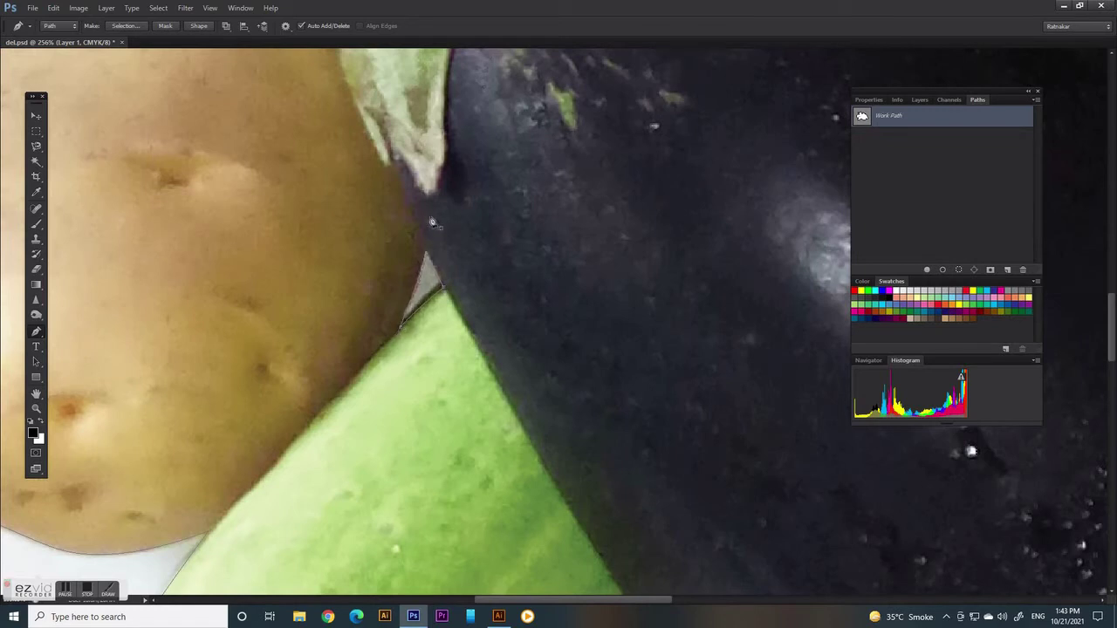
- Save the work path under the name "image path" and deselect it
{"action": "double_click", "coordinate": [889, 118]}
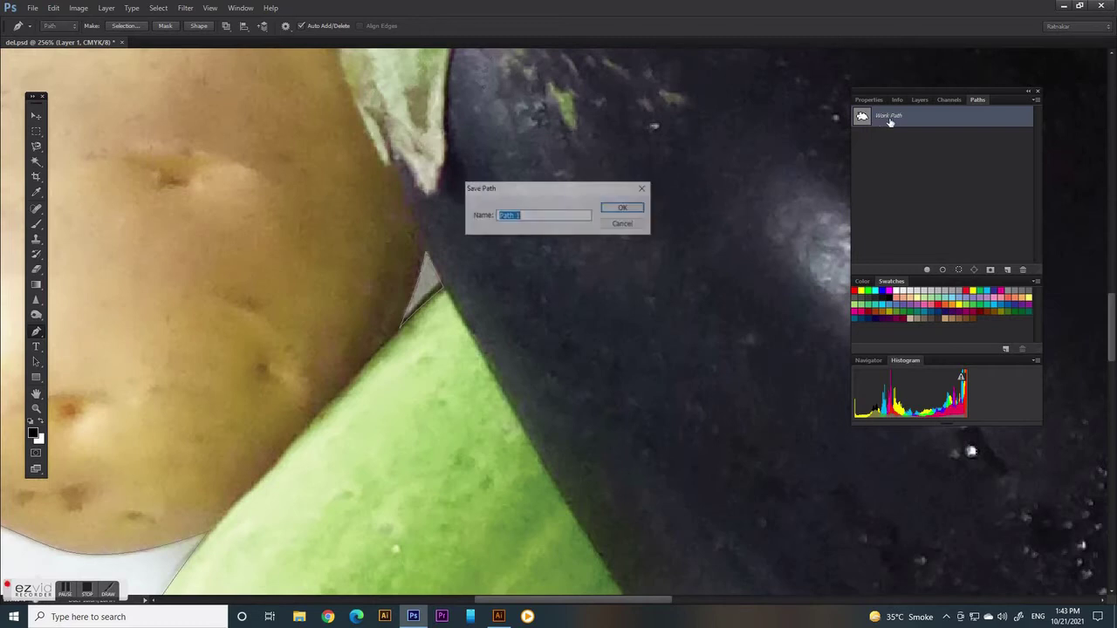
{"action": "key", "text": "BackSpace"}
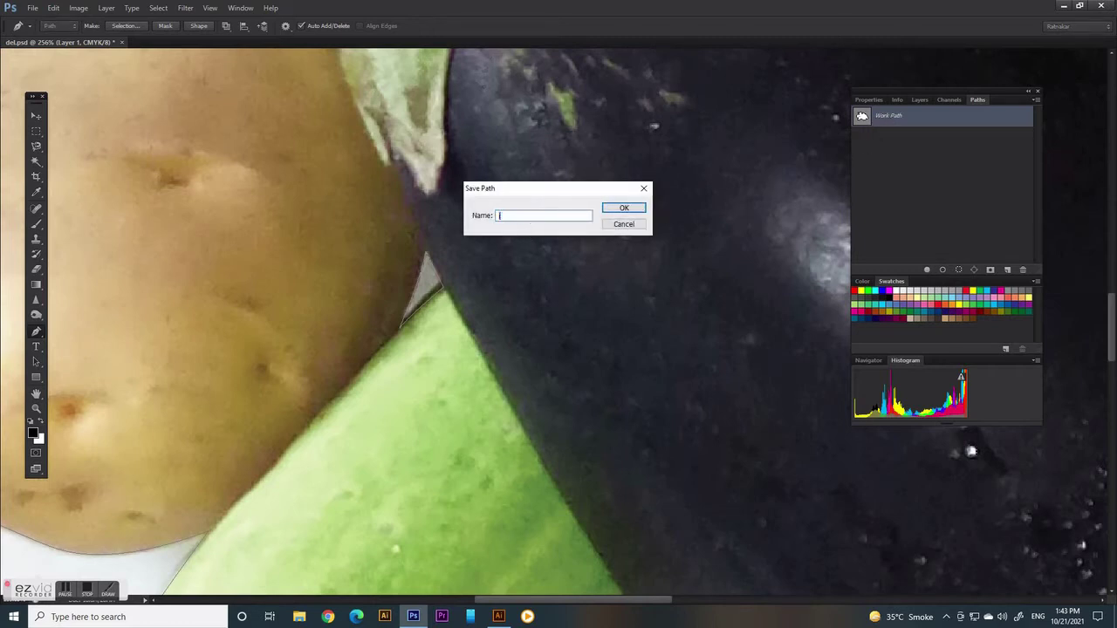
{"action": "type", "text": "image path"}
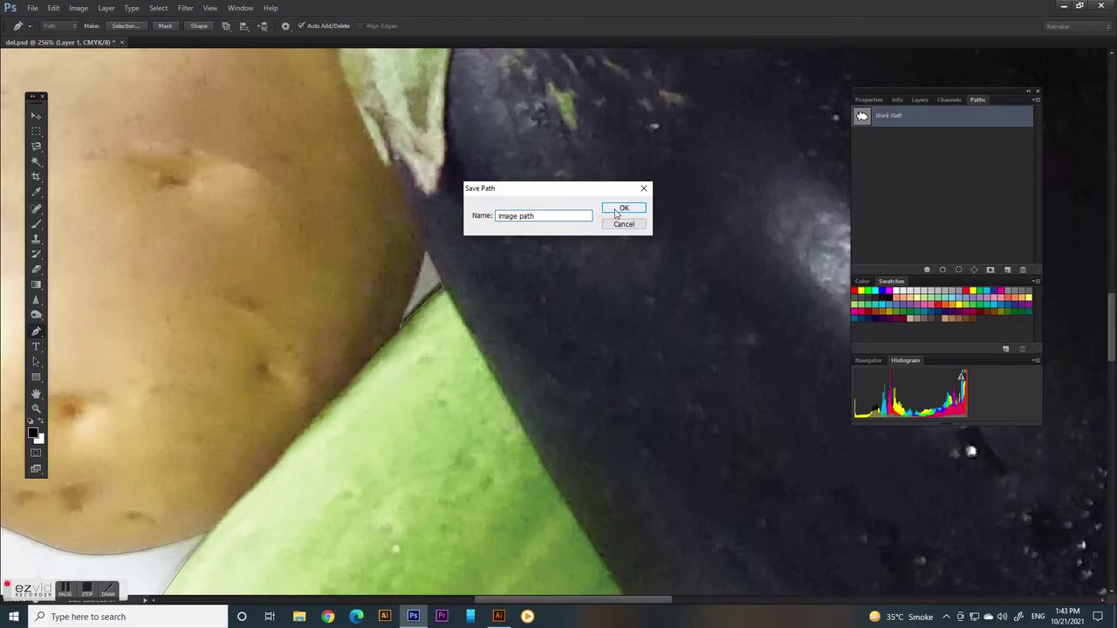
{"action": "left_click", "coordinate": [622, 209]}
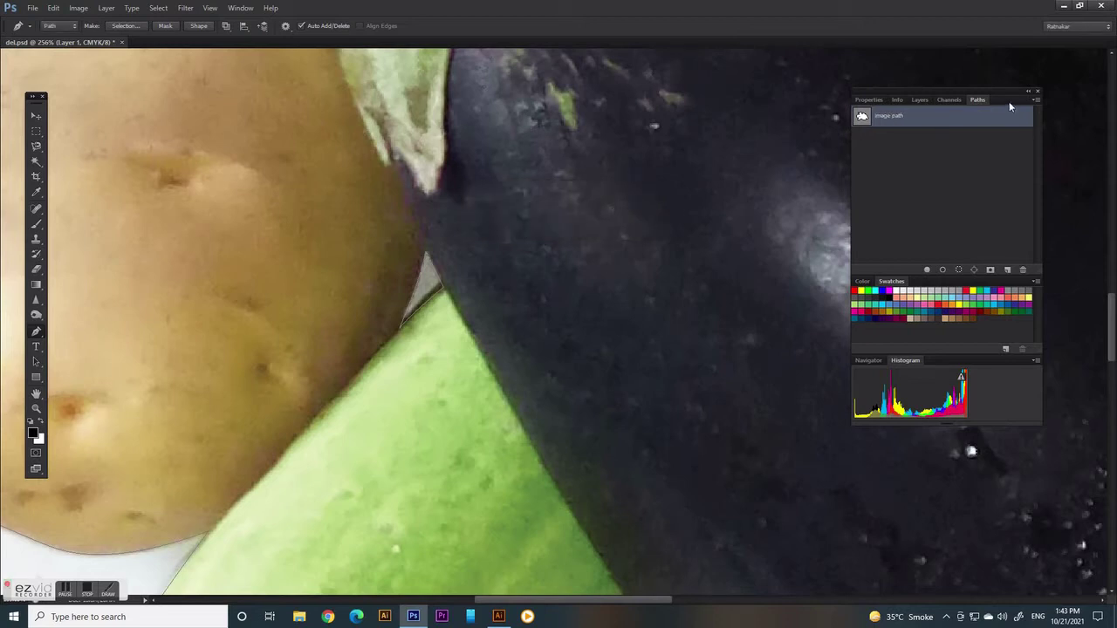
{"action": "left_click", "coordinate": [977, 144]}
- Add a new spot channel using PANTONE 514 C from the PANTONE+ Solid Coated book with 100% solidity
{"action": "left_click", "coordinate": [951, 101]}
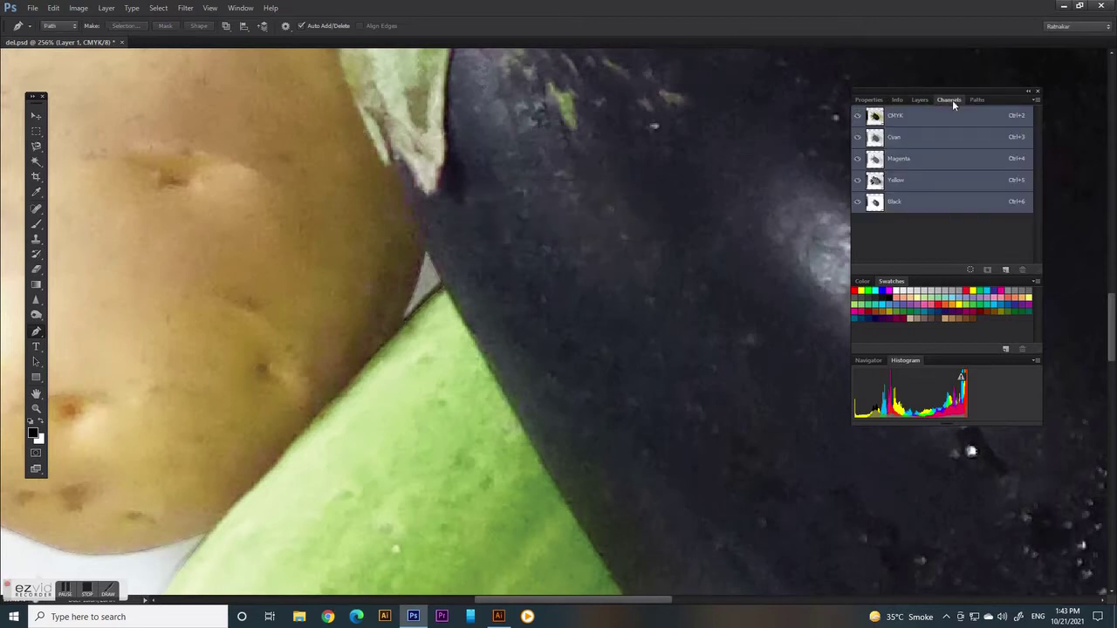
{"action": "left_click", "coordinate": [1036, 99]}
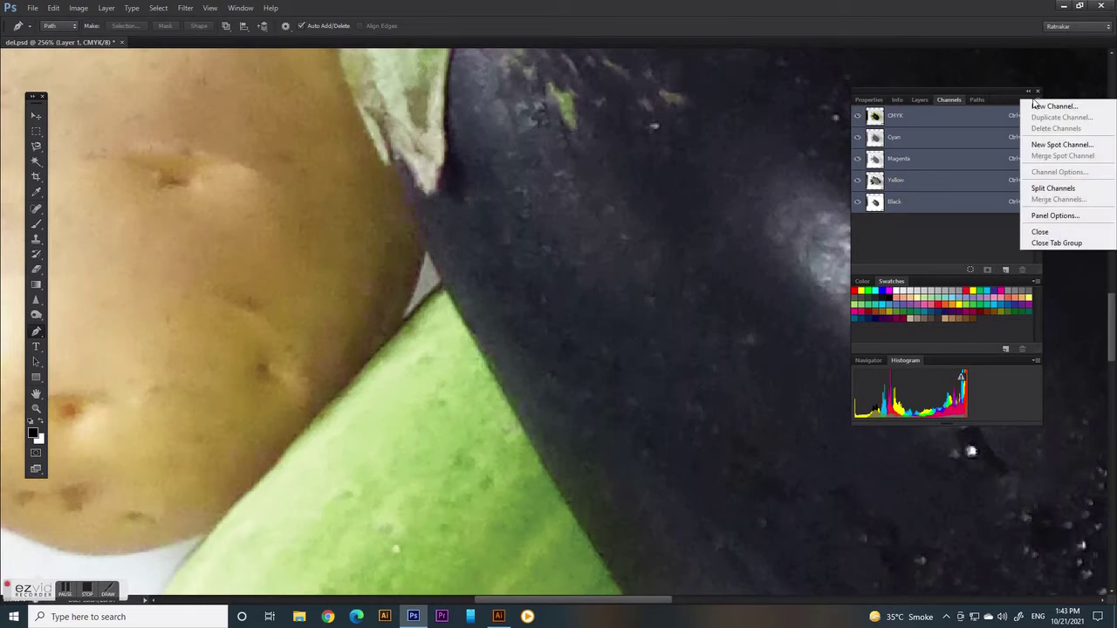
{"action": "left_click", "coordinate": [1050, 142]}
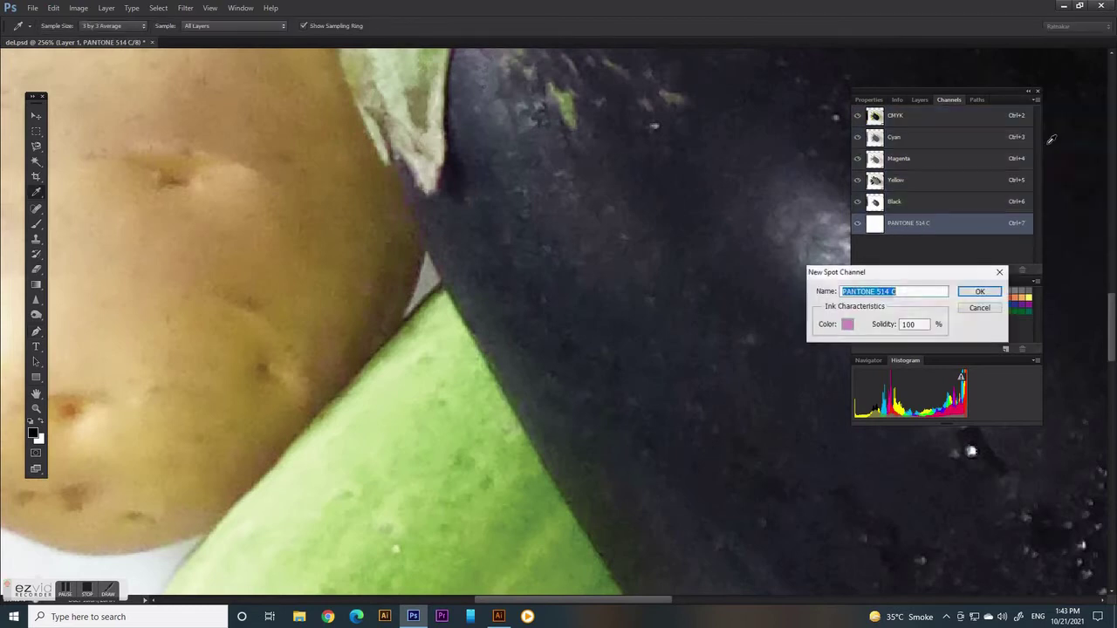
{"action": "left_click", "coordinate": [847, 324]}
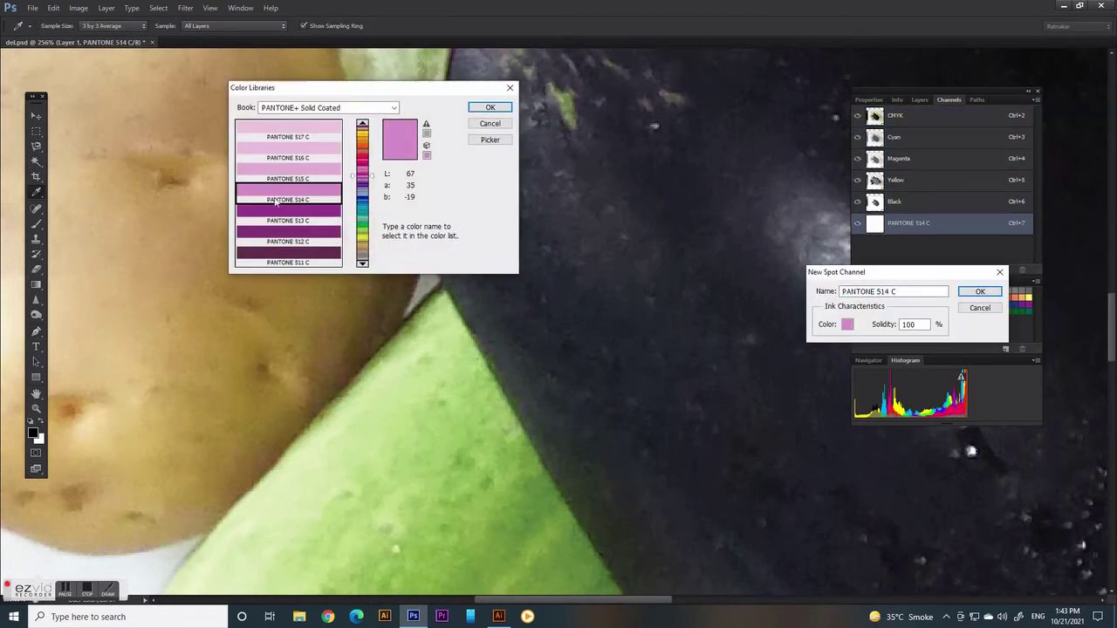
{"action": "left_click", "coordinate": [490, 109]}
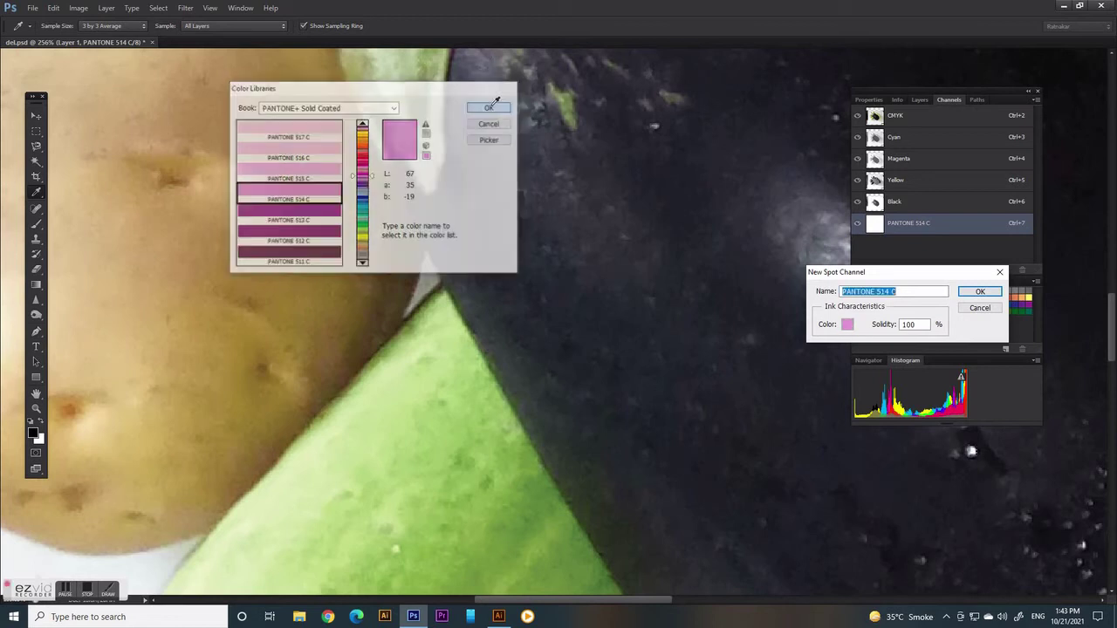
{"action": "left_click", "coordinate": [979, 294]}
{"action": "key", "text": "p"}
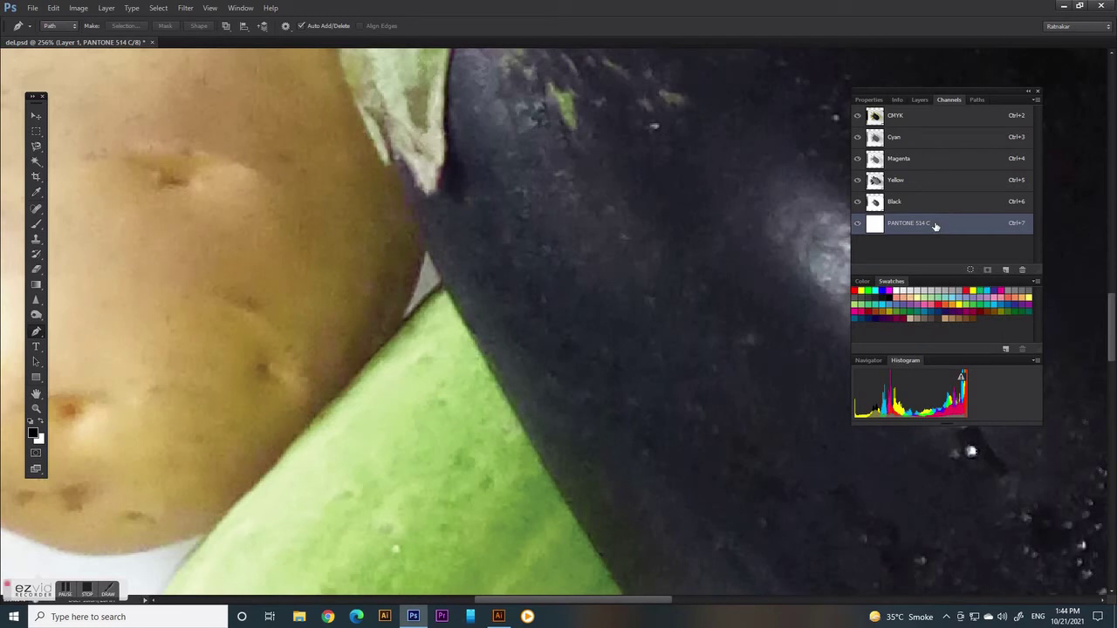
- Make a new anti-aliased selection from the image path with a feather radius of 0.2 pixels
{"action": "left_click", "coordinate": [975, 101]}
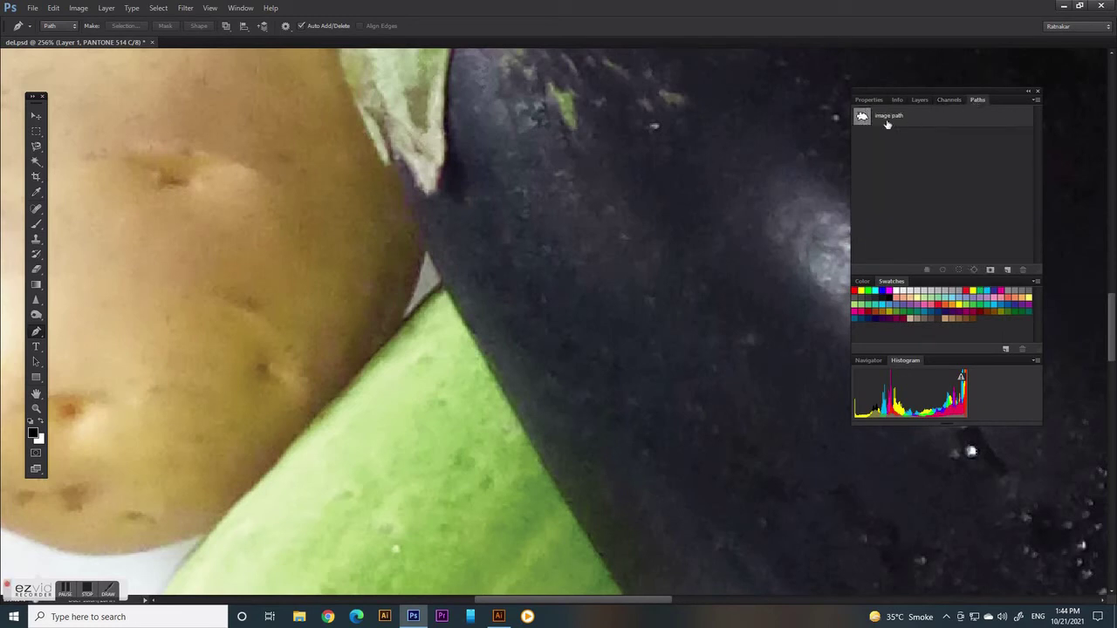
{"action": "left_click", "coordinate": [946, 118]}
{"action": "left_click", "coordinate": [1035, 100]}
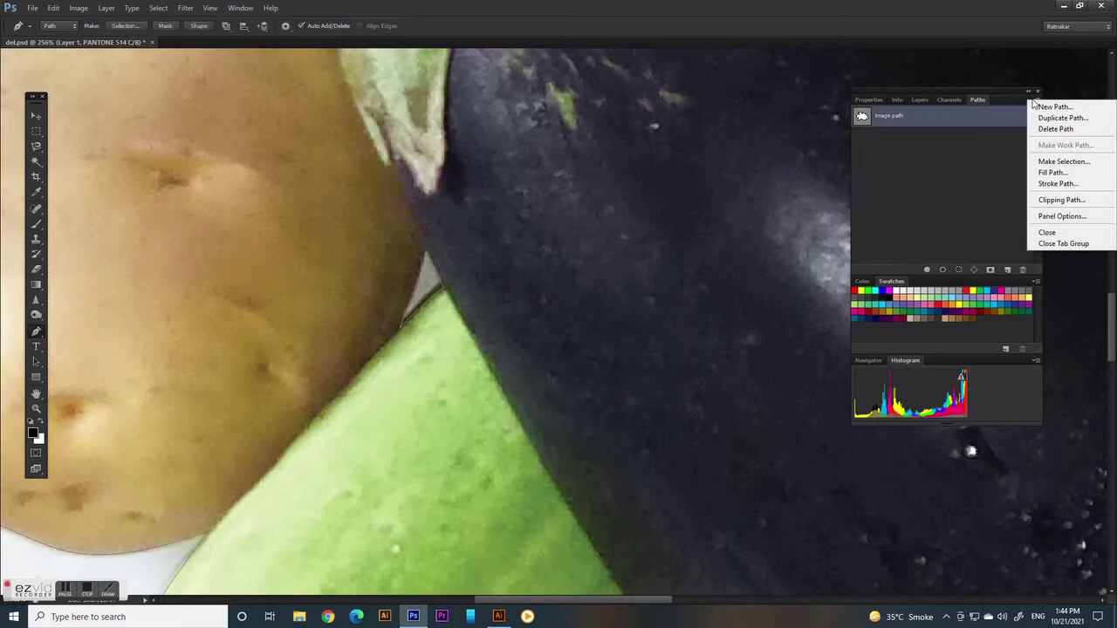
{"action": "left_click", "coordinate": [1042, 161]}
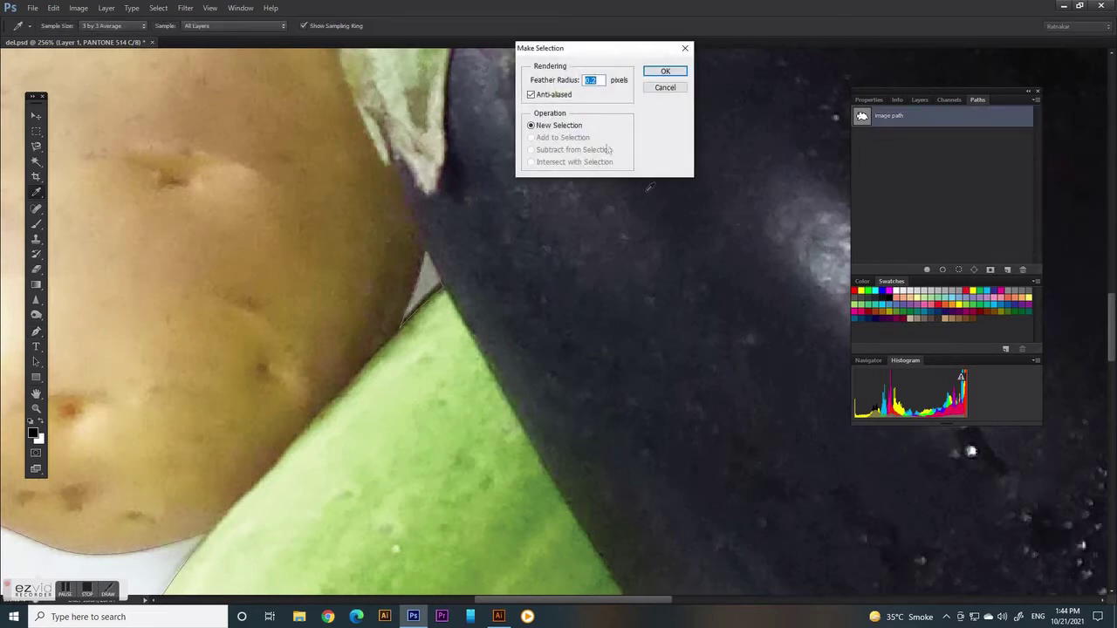
{"action": "left_click", "coordinate": [585, 81]}
{"action": "left_click", "coordinate": [661, 73]}
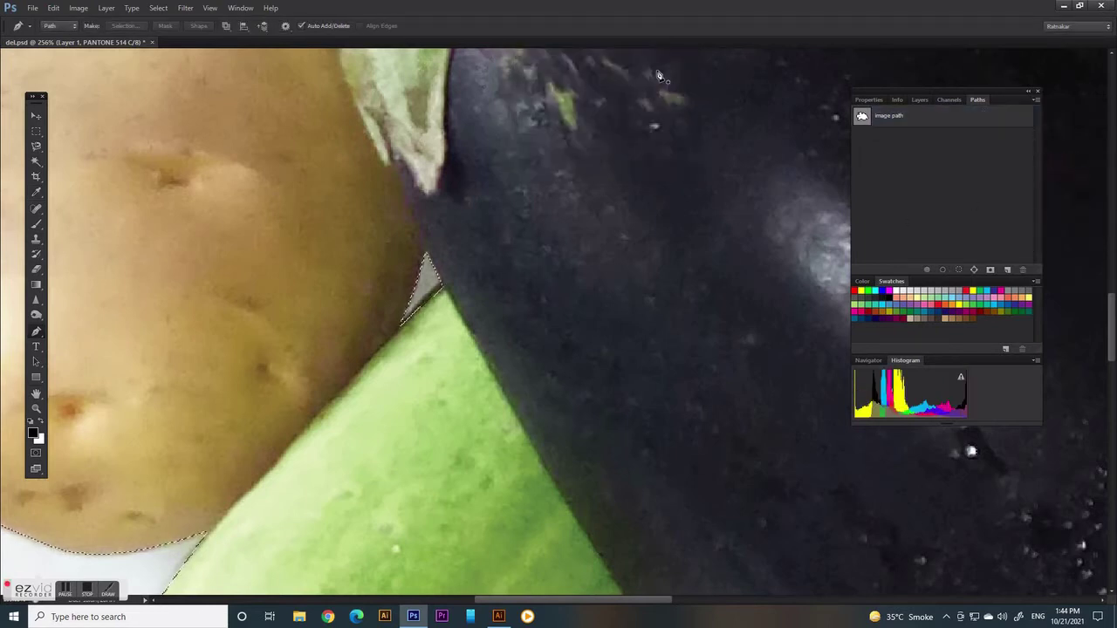
{"action": "key", "text": "p"}
- Add a layer mask to Layer 1 from the selection to hide the background around the vegetables
{"action": "left_click", "coordinate": [921, 99]}
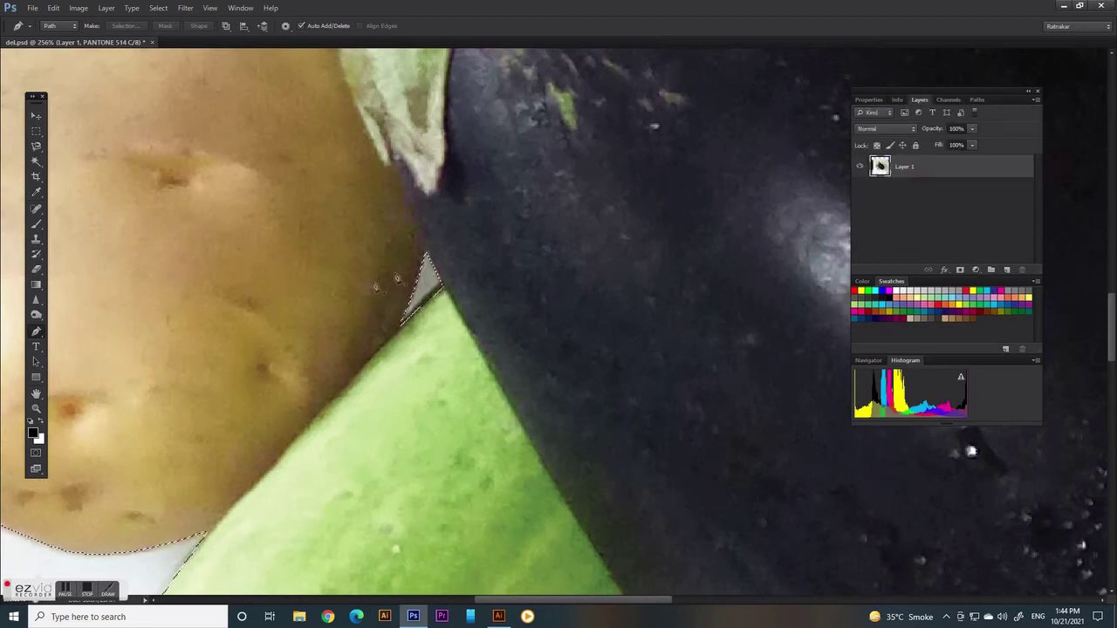
{"action": "scroll", "coordinate": [349, 307], "scroll_direction": "down", "scroll_amount": 5}
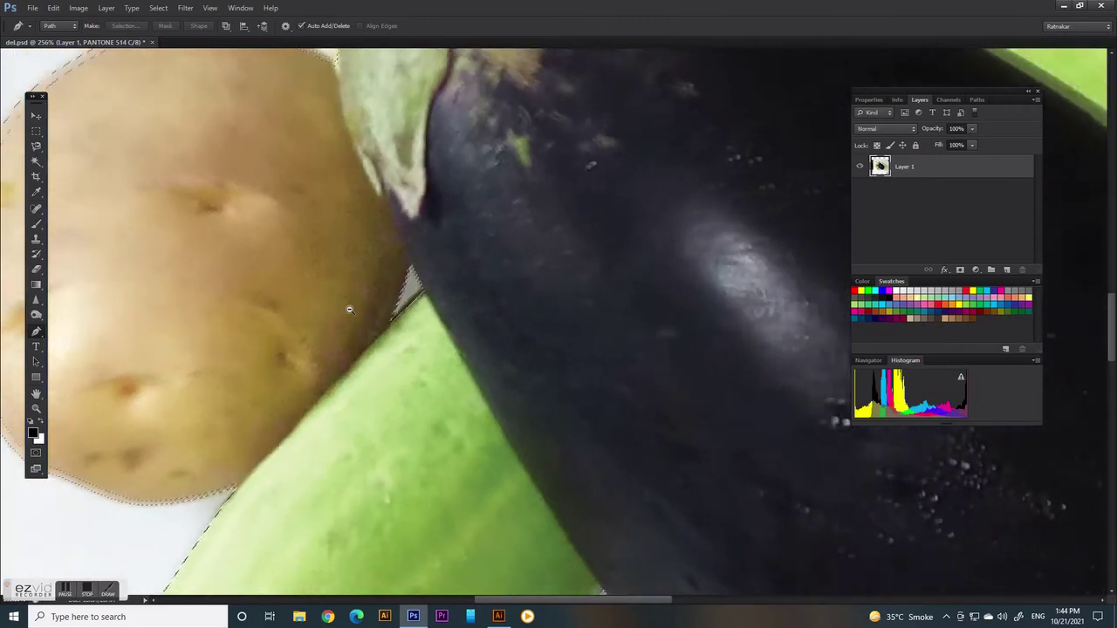
{"action": "scroll", "coordinate": [349, 307], "scroll_direction": "down", "scroll_amount": 3}
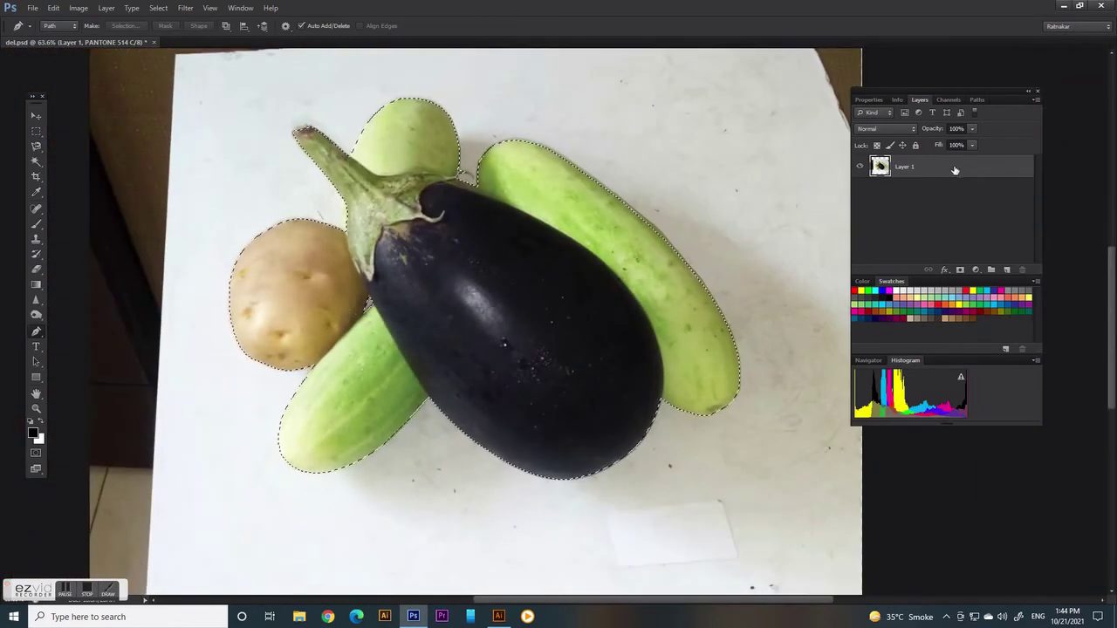
{"action": "left_click", "coordinate": [960, 270]}
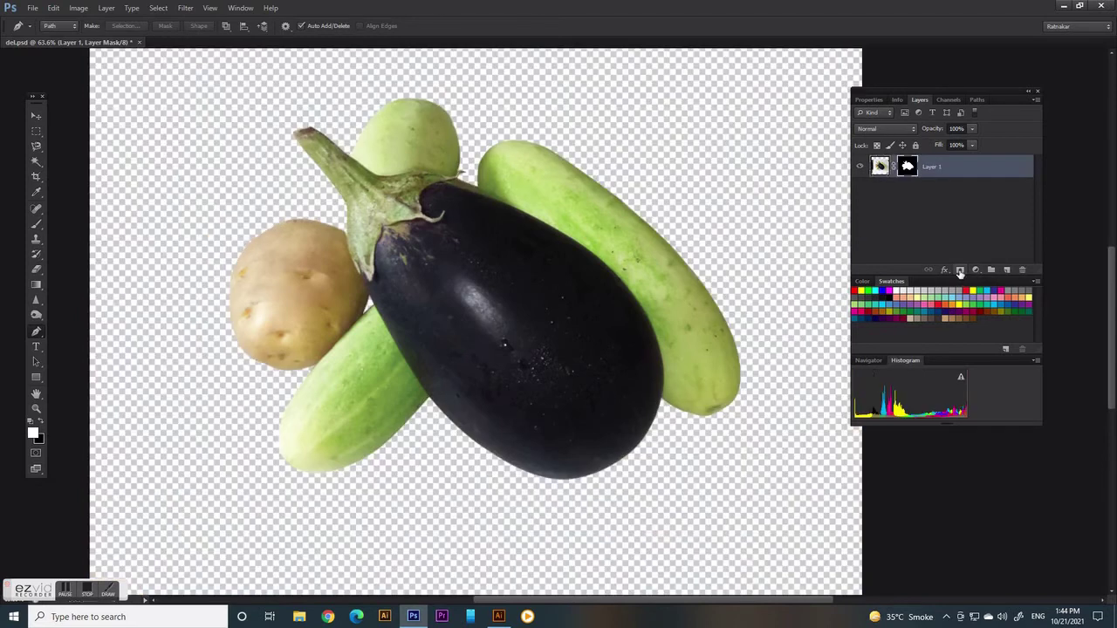
- Fill the PANTONE 514 C channel with a white-to-black radial gradient running from the canvas centre out to its side edge
{"action": "left_click", "coordinate": [955, 98]}
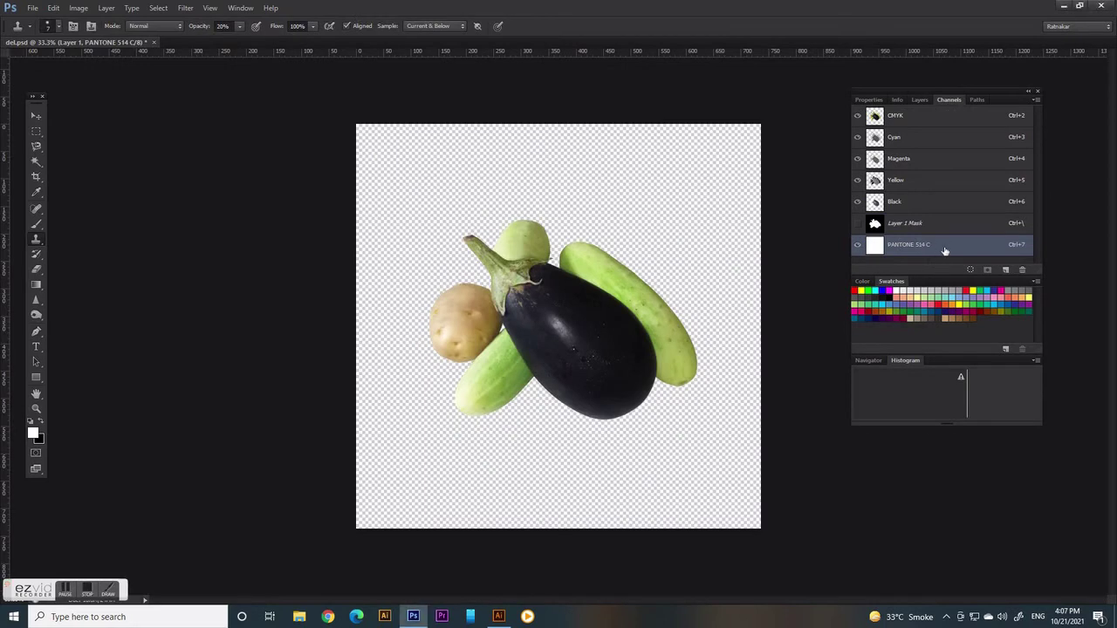
{"action": "left_click_drag", "start_coordinate": [35, 285], "coordinate": [87, 288]}
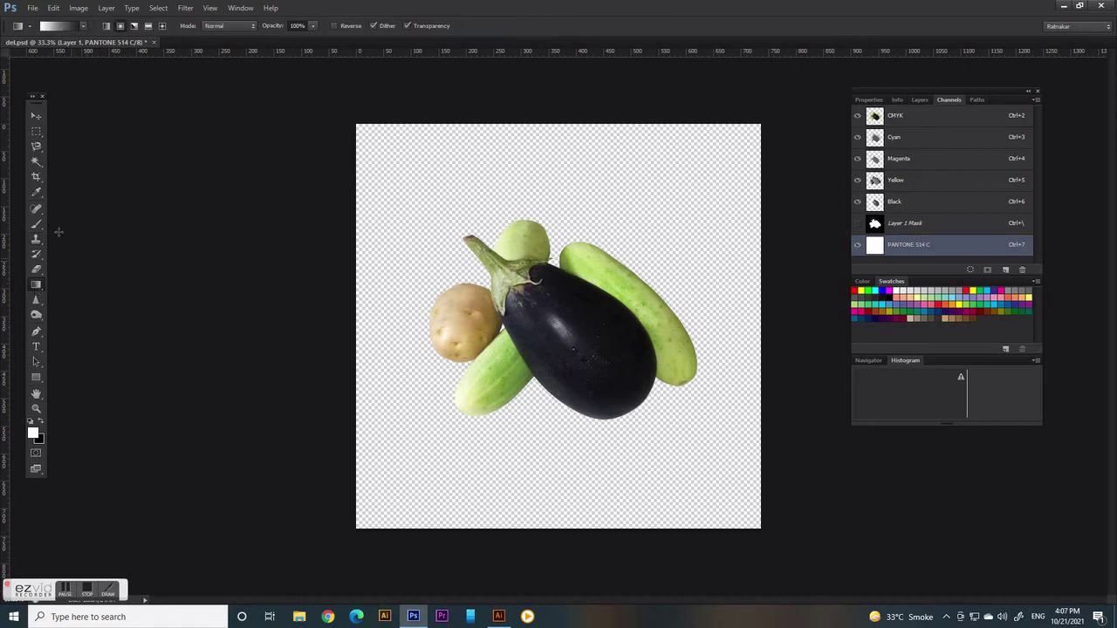
{"action": "left_click", "coordinate": [55, 26]}
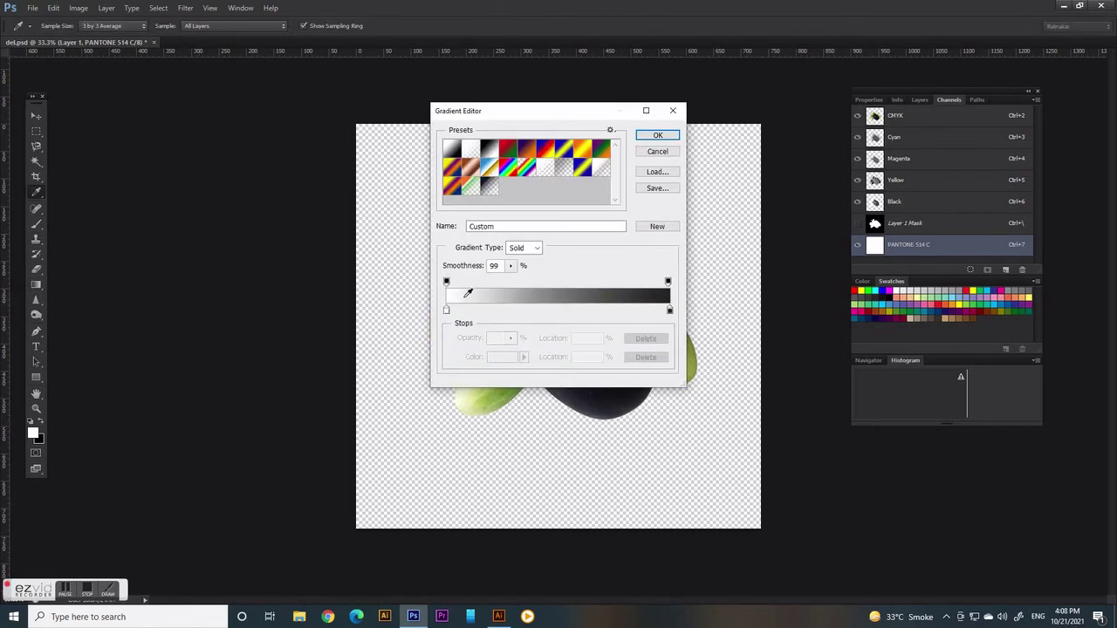
{"action": "left_click", "coordinate": [658, 136]}
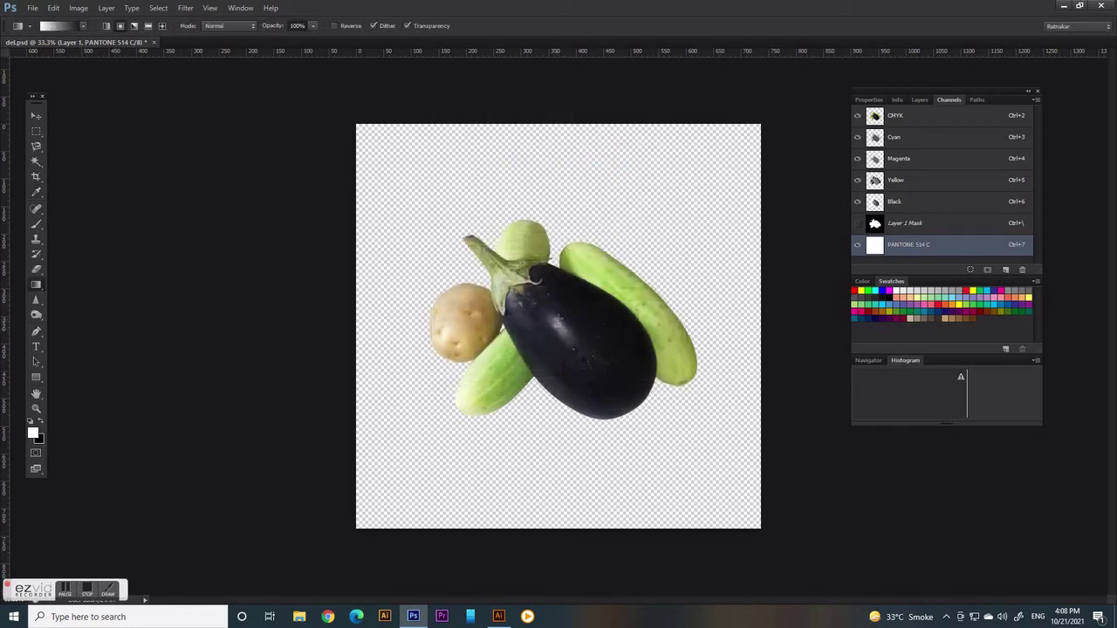
{"action": "left_click_drag", "start_coordinate": [567, 328], "coordinate": [758, 330]}
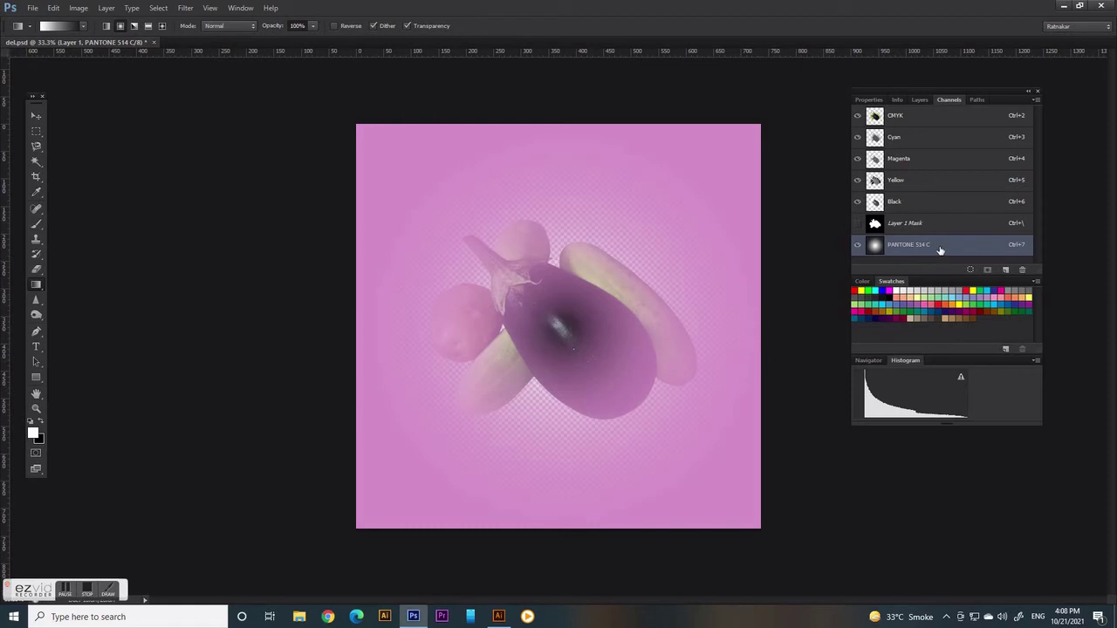
- Make a new anti-aliased selection from the image path with a 0.2-pixel feather for knocking the vegetables out of the spot channel
{"action": "left_click", "coordinate": [975, 99]}
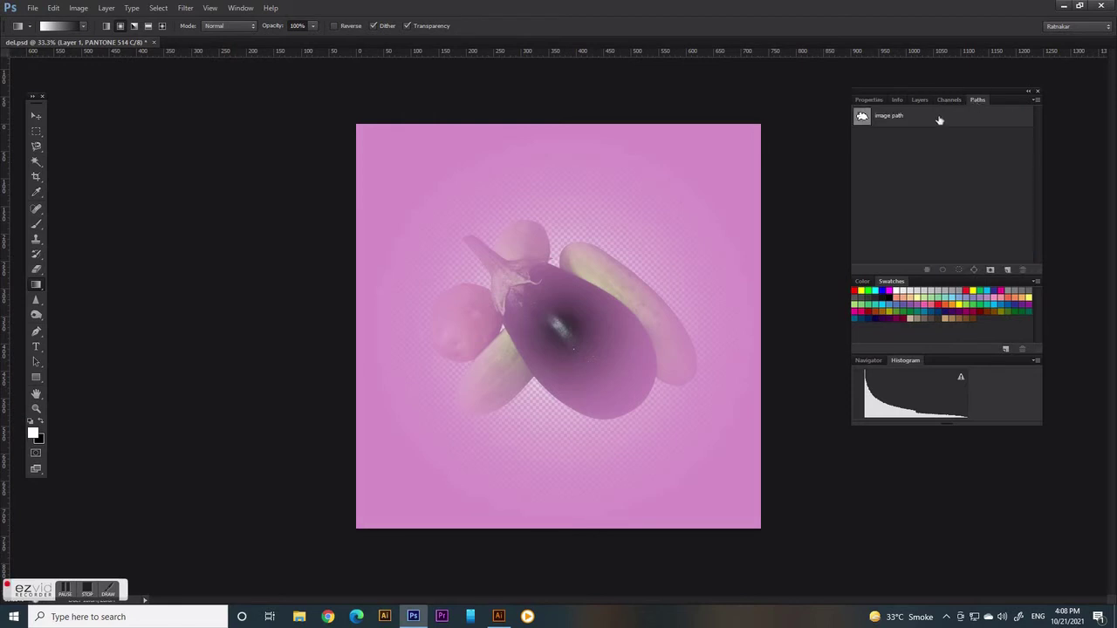
{"action": "left_click", "coordinate": [938, 118]}
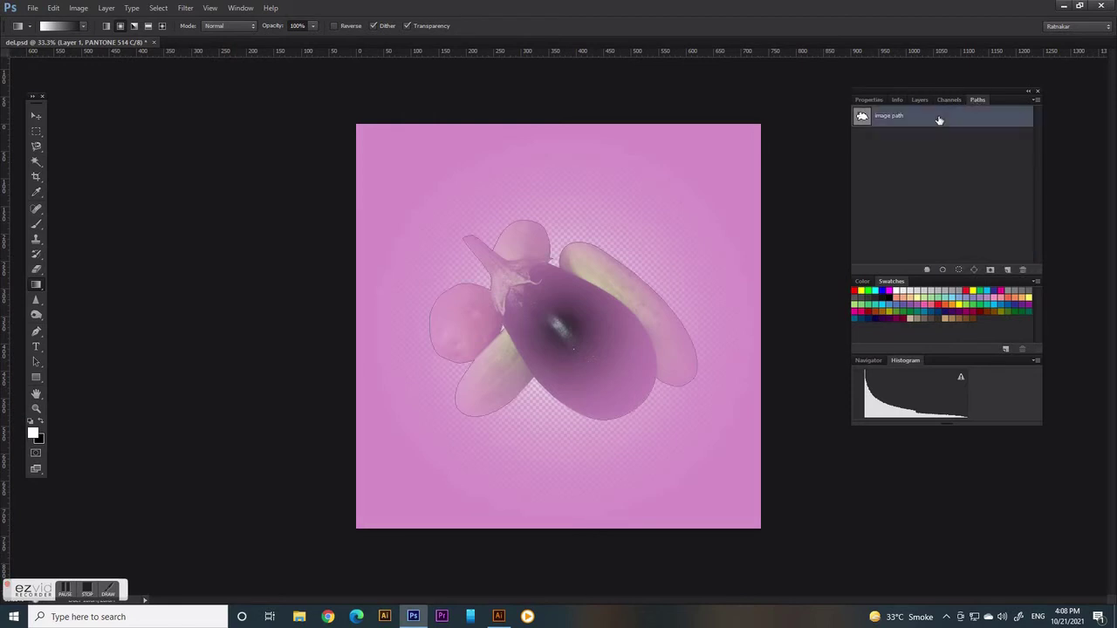
{"action": "left_click", "coordinate": [1034, 100]}
{"action": "left_click", "coordinate": [1063, 162]}
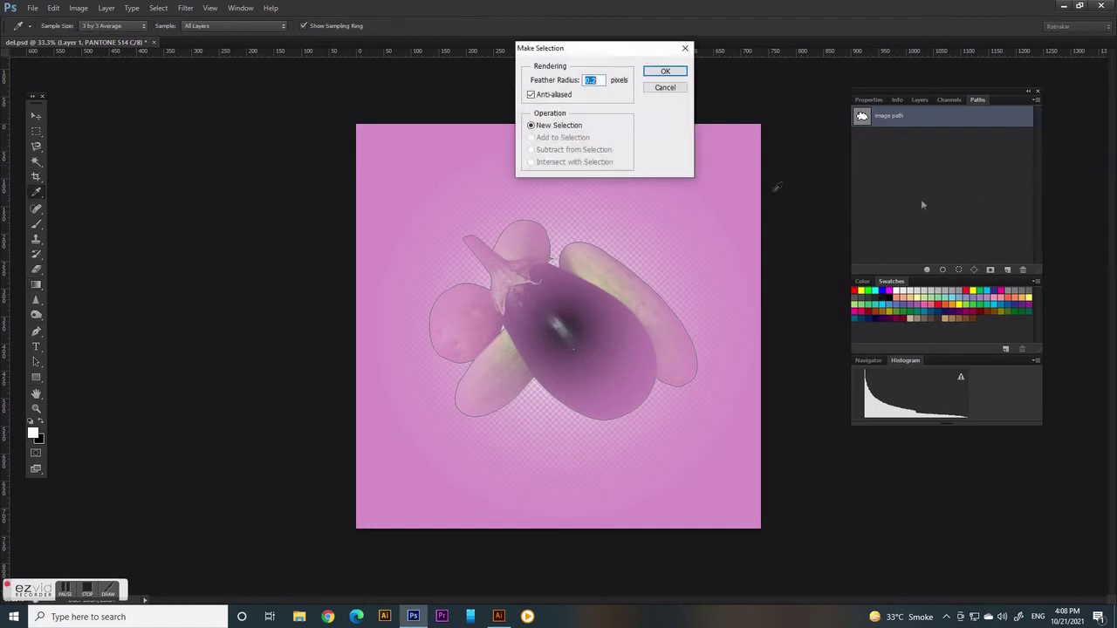
{"action": "left_click", "coordinate": [665, 71]}
{"action": "key", "text": "g"}
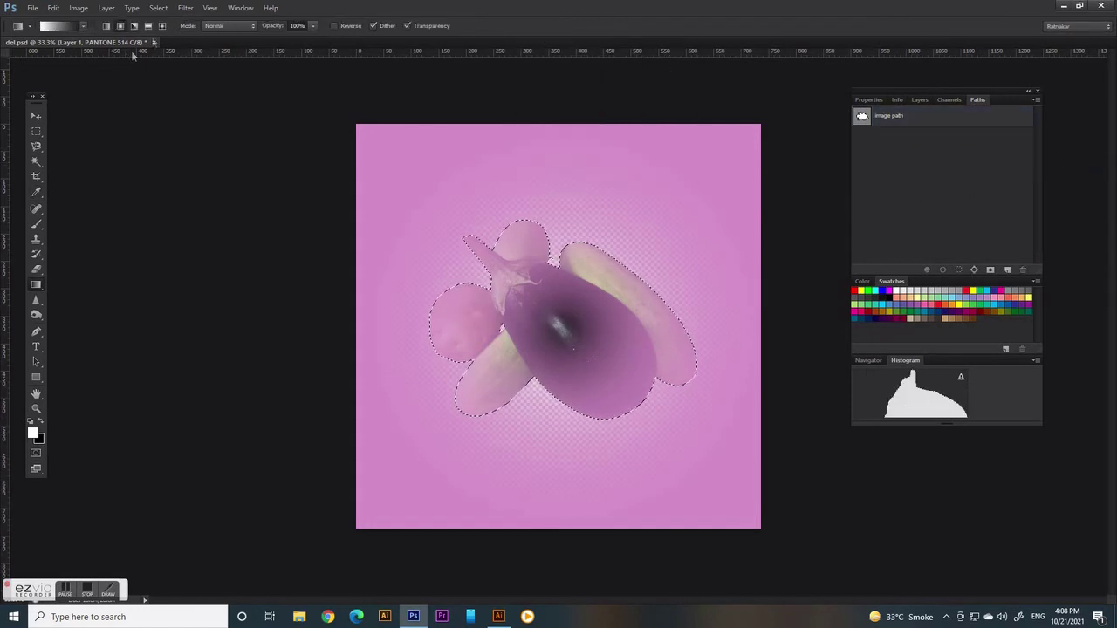
- Contract the vegetable selection slightly inward from its outline
{"action": "left_click", "coordinate": [158, 7]}
{"action": "mouse_move", "coordinate": [175, 136]}
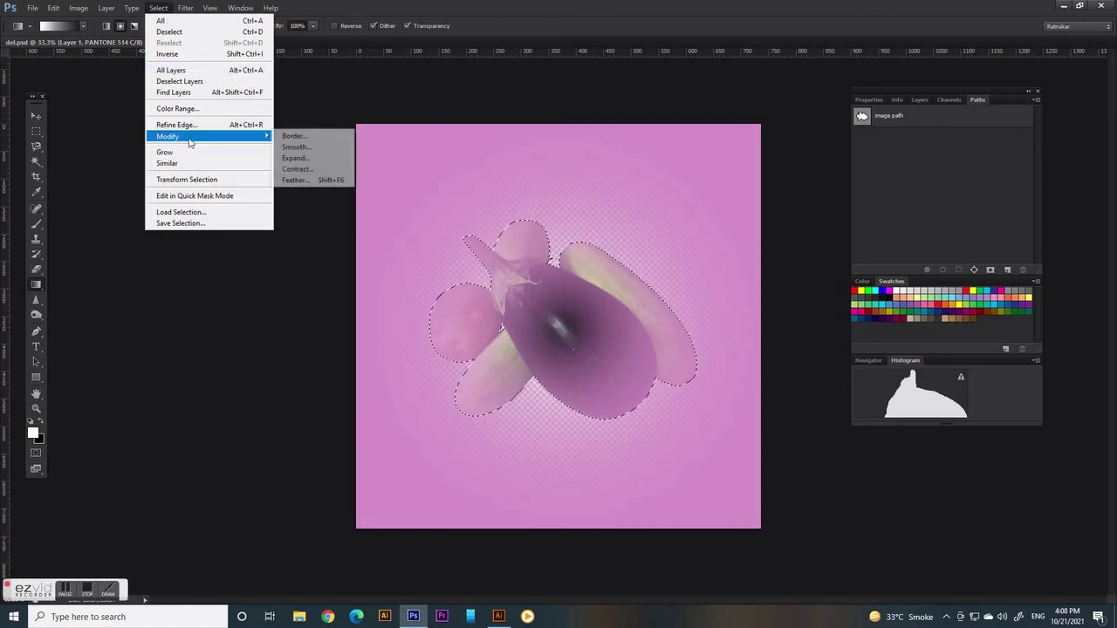
{"action": "left_click", "coordinate": [306, 172]}
{"action": "left_click", "coordinate": [611, 208]}
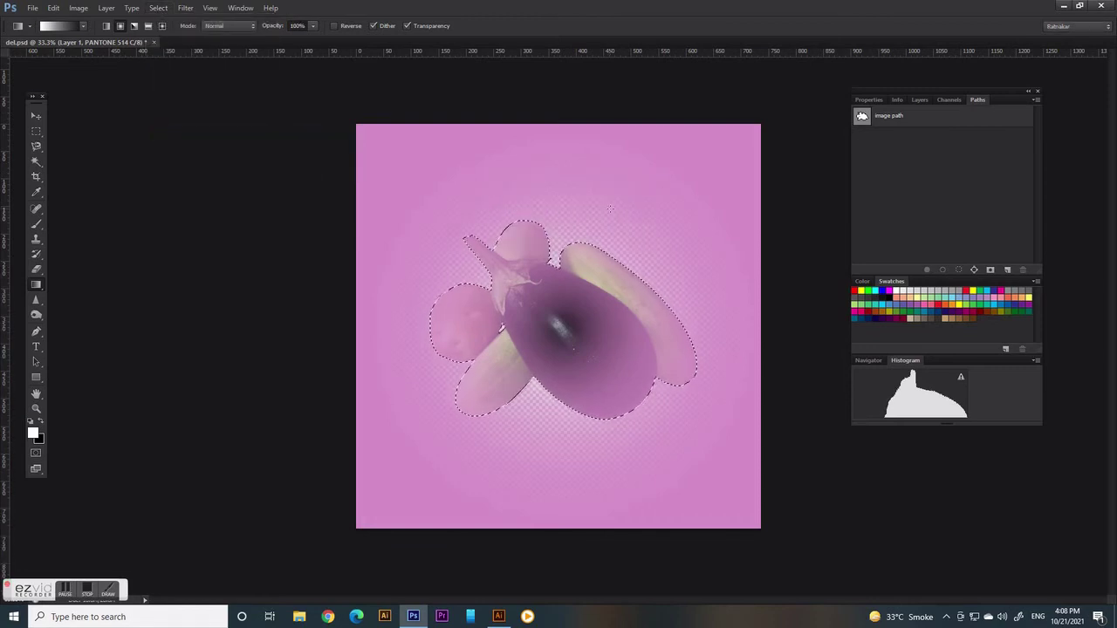
- Fill the selection in the PANTONE 514 C channel with the white foreground colour, using Normal mode and 100% opacity
{"action": "left_click", "coordinate": [947, 100]}
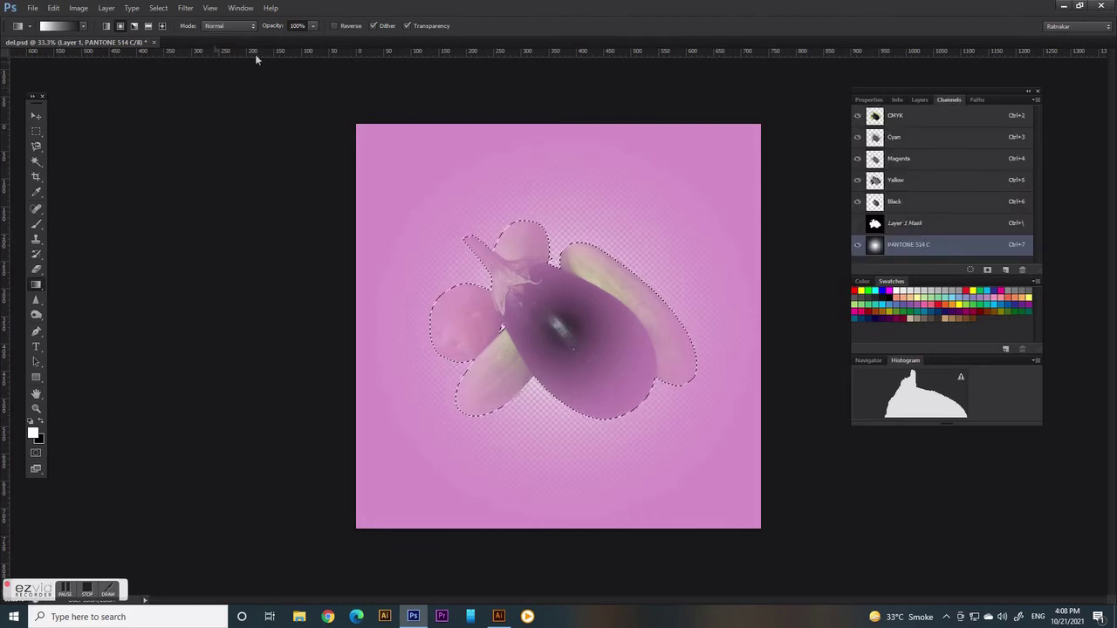
{"action": "left_click", "coordinate": [53, 8]}
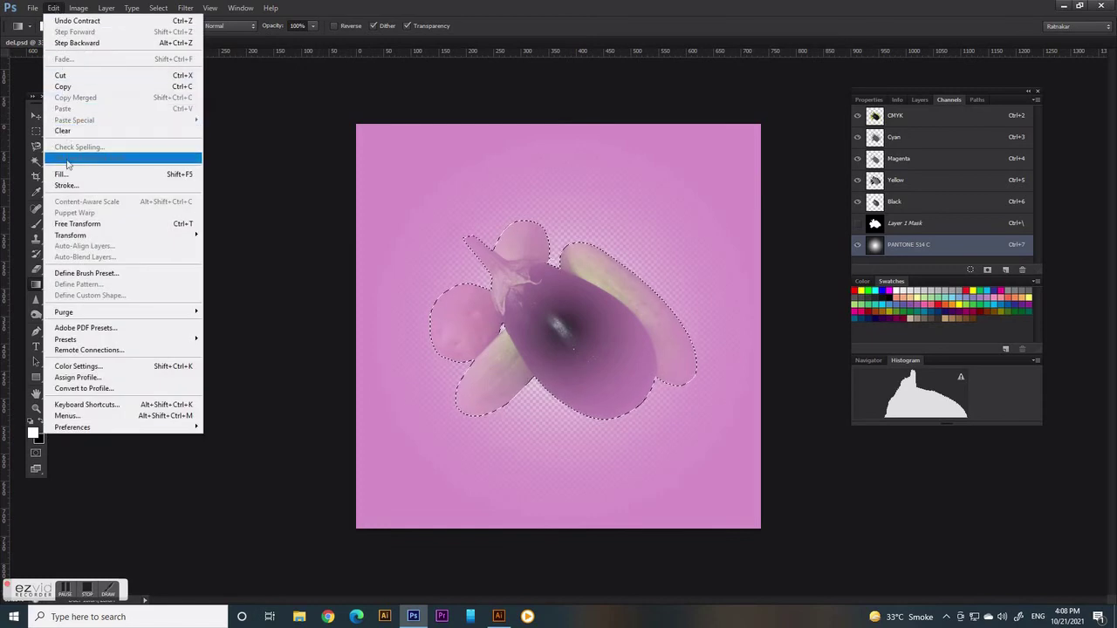
{"action": "left_click", "coordinate": [63, 174]}
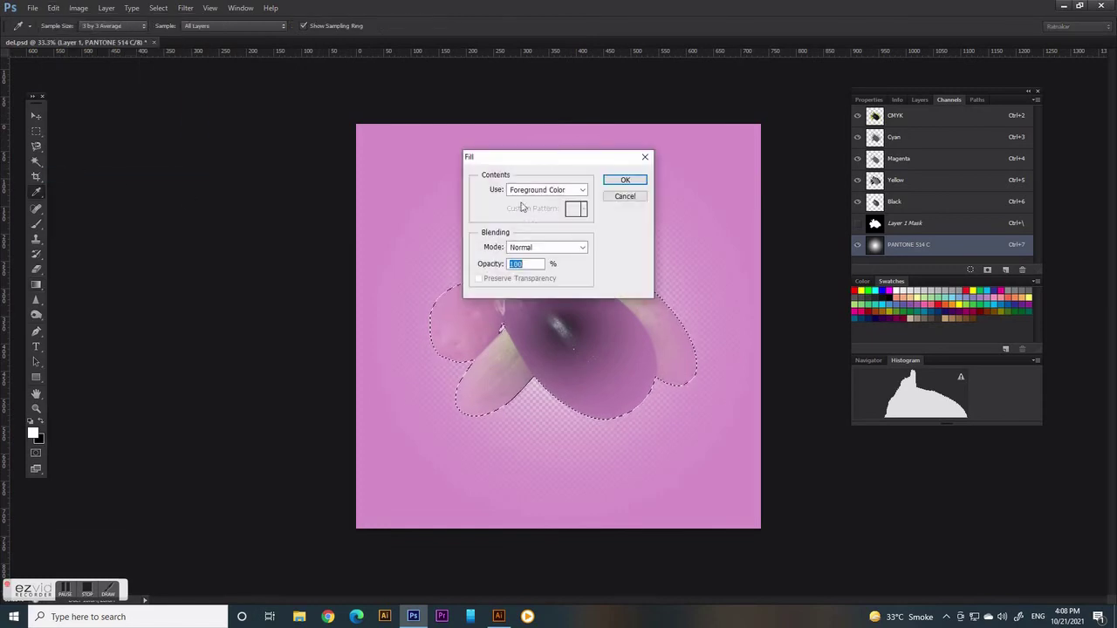
{"action": "left_click", "coordinate": [625, 181]}
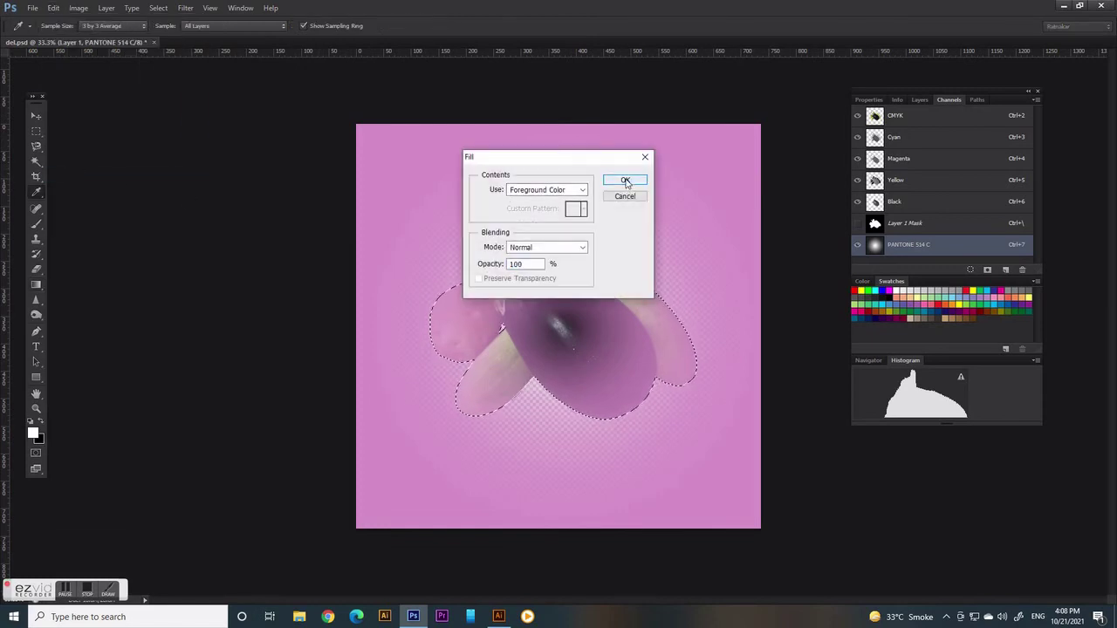
{"action": "key", "text": "g"}
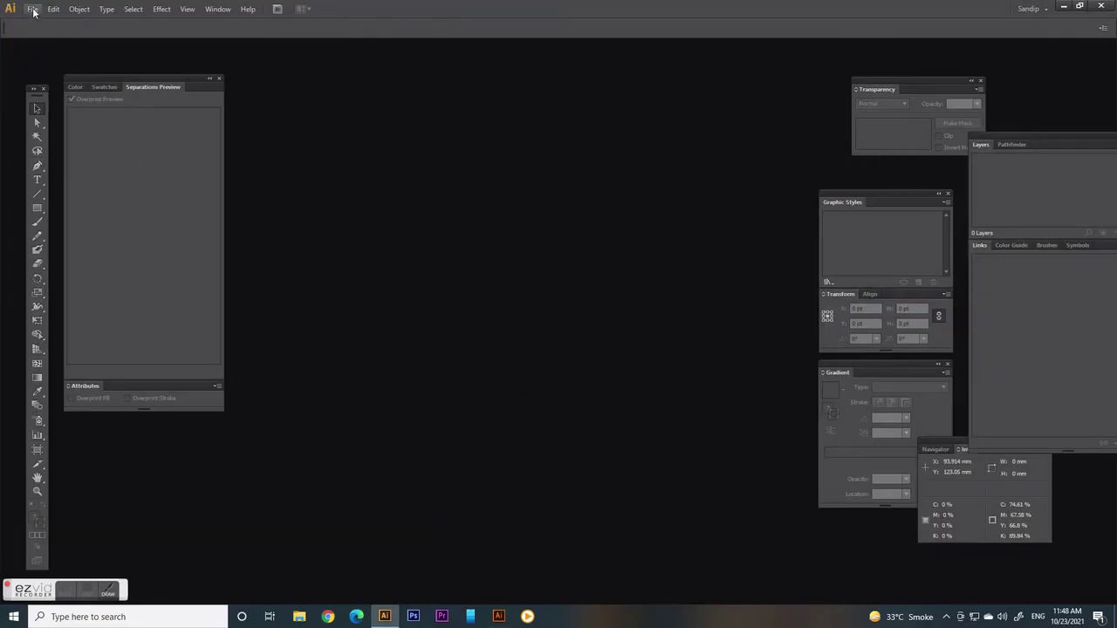
- Switch to Illustrator and open the KAKDI AI label file from the Desktop
{"action": "left_click", "coordinate": [32, 10]}
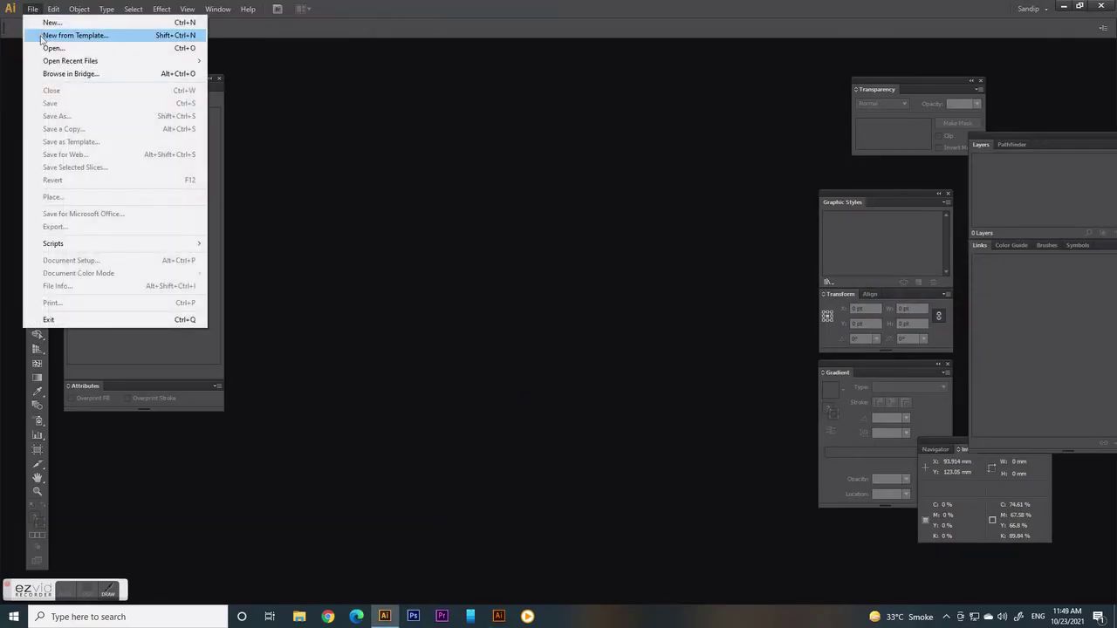
{"action": "left_click", "coordinate": [57, 51]}
{"action": "left_click", "coordinate": [91, 58]}
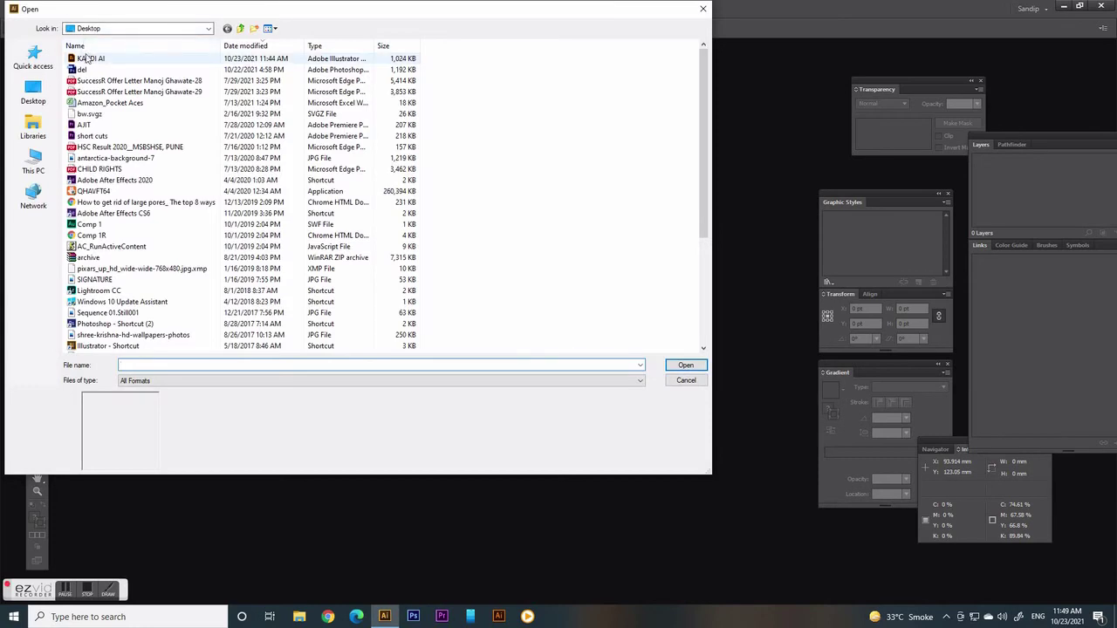
{"action": "left_click", "coordinate": [685, 365]}
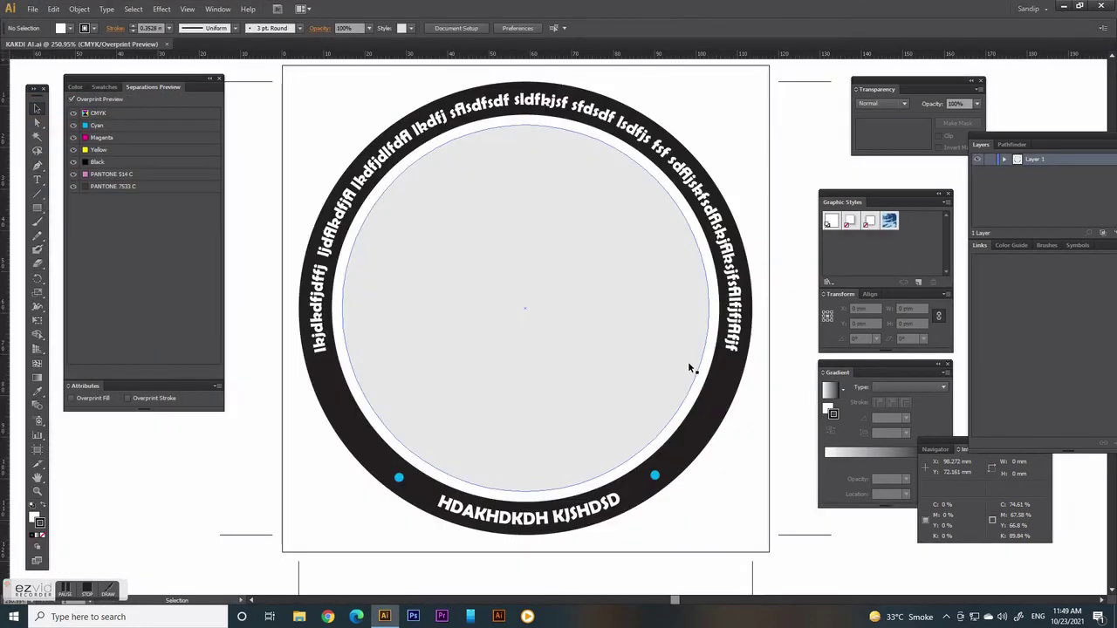
- Place the del Photoshop file from the Desktop into the label document
{"action": "left_click", "coordinate": [33, 10]}
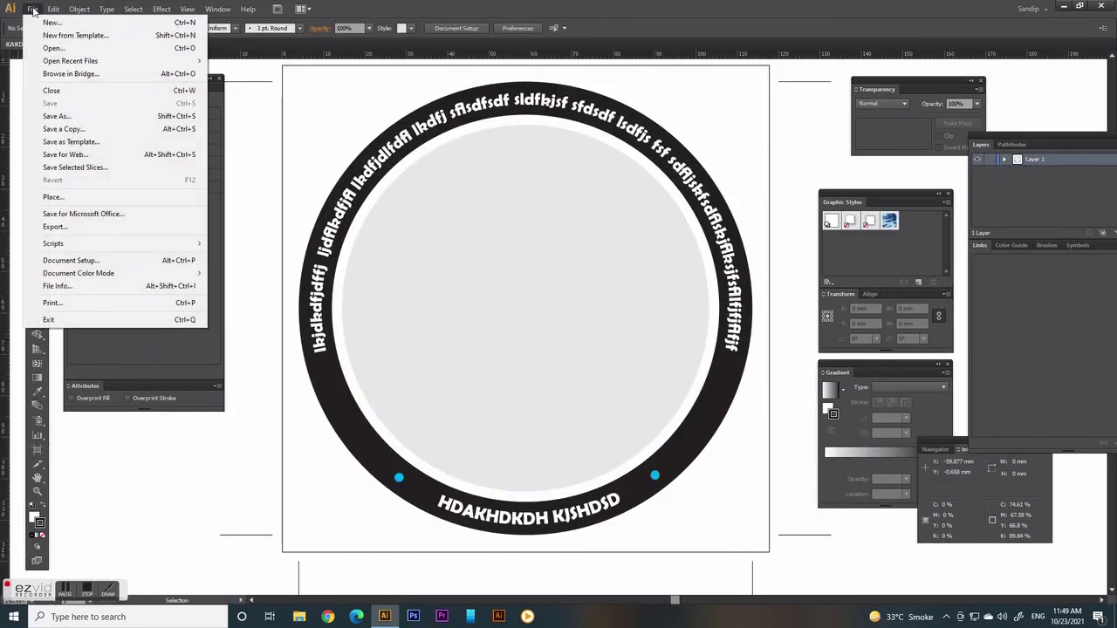
{"action": "left_click", "coordinate": [64, 198]}
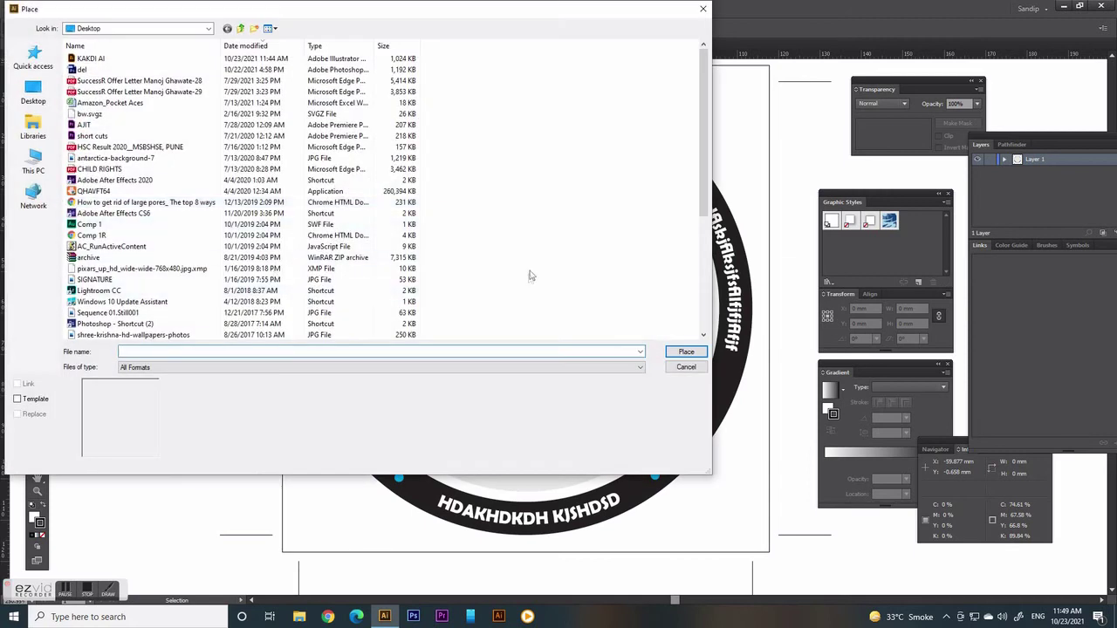
{"action": "left_click", "coordinate": [114, 70]}
{"action": "left_click", "coordinate": [678, 356]}
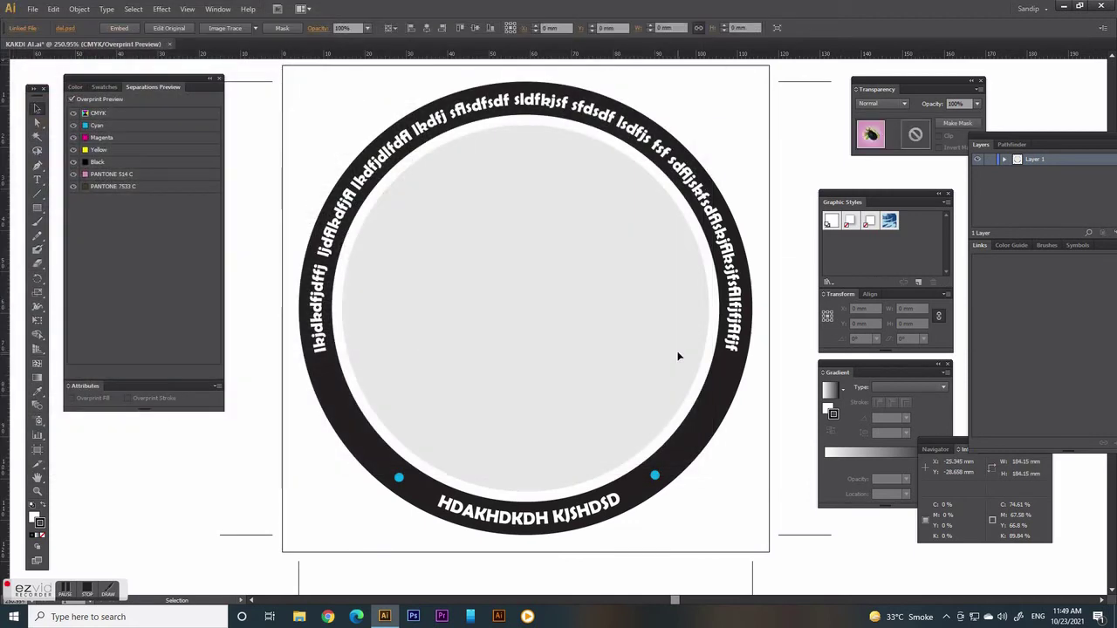
- Scale the placed image proportionally to 109 mm wide and move it to the centre of the circular label
{"action": "left_click_drag", "start_coordinate": [917, 309], "coordinate": [881, 309]}
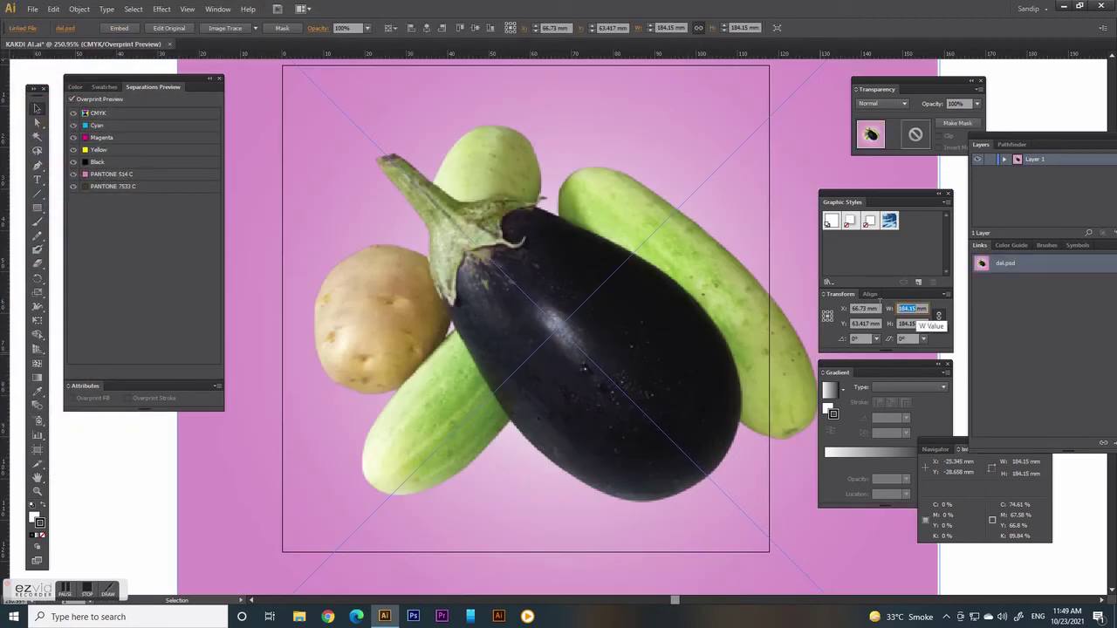
{"action": "type", "text": "10"}
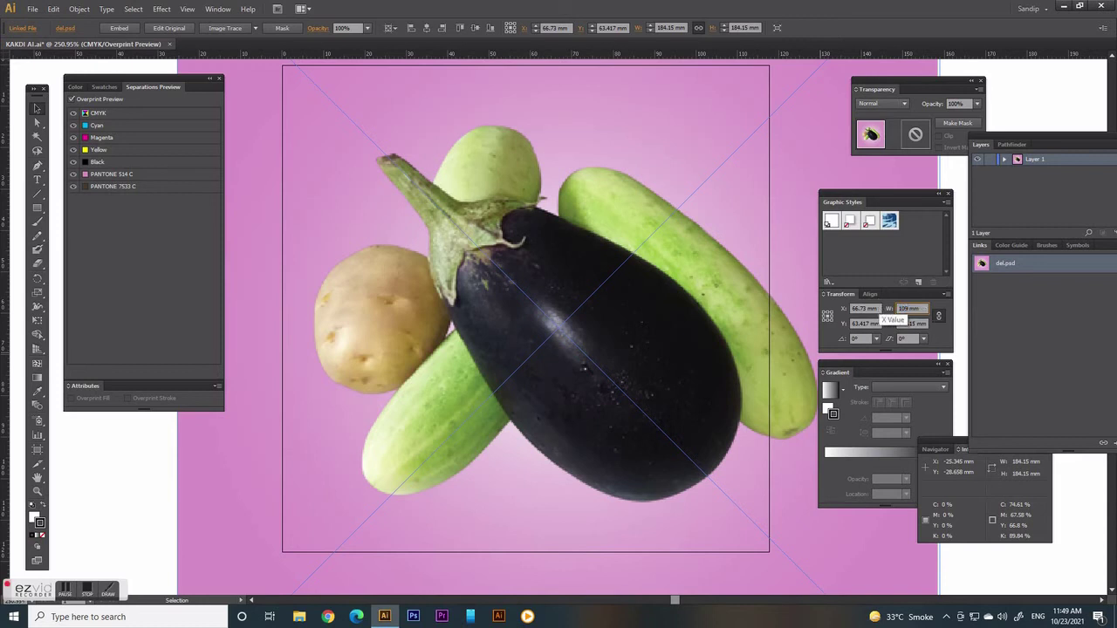
{"action": "type", "text": "9"}
{"action": "key", "text": "Return"}
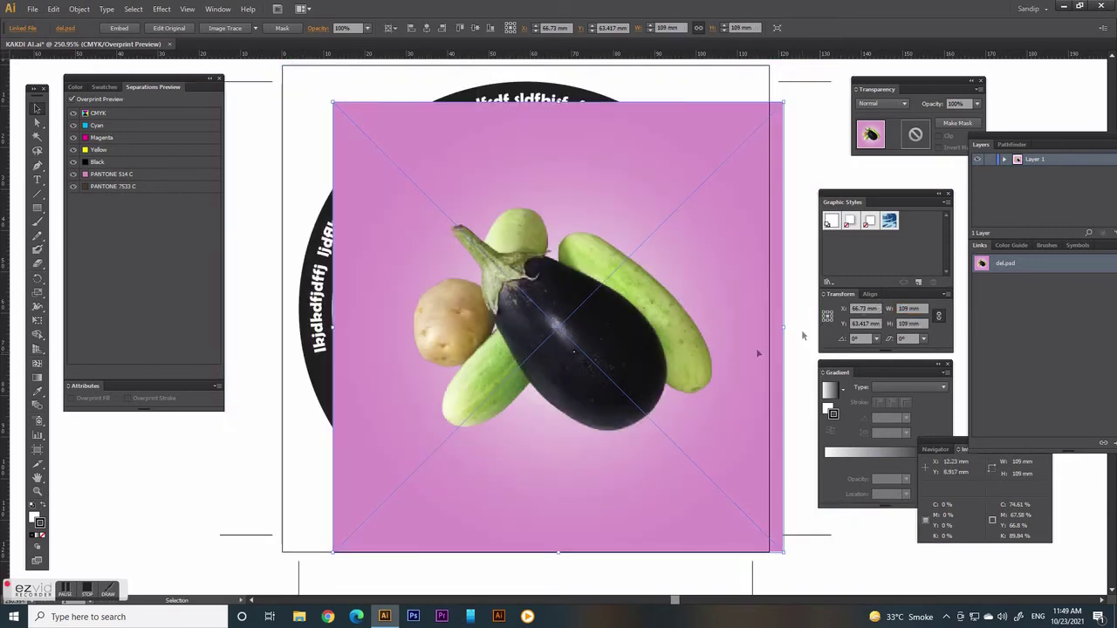
{"action": "left_click_drag", "start_coordinate": [570, 349], "coordinate": [514, 319]}
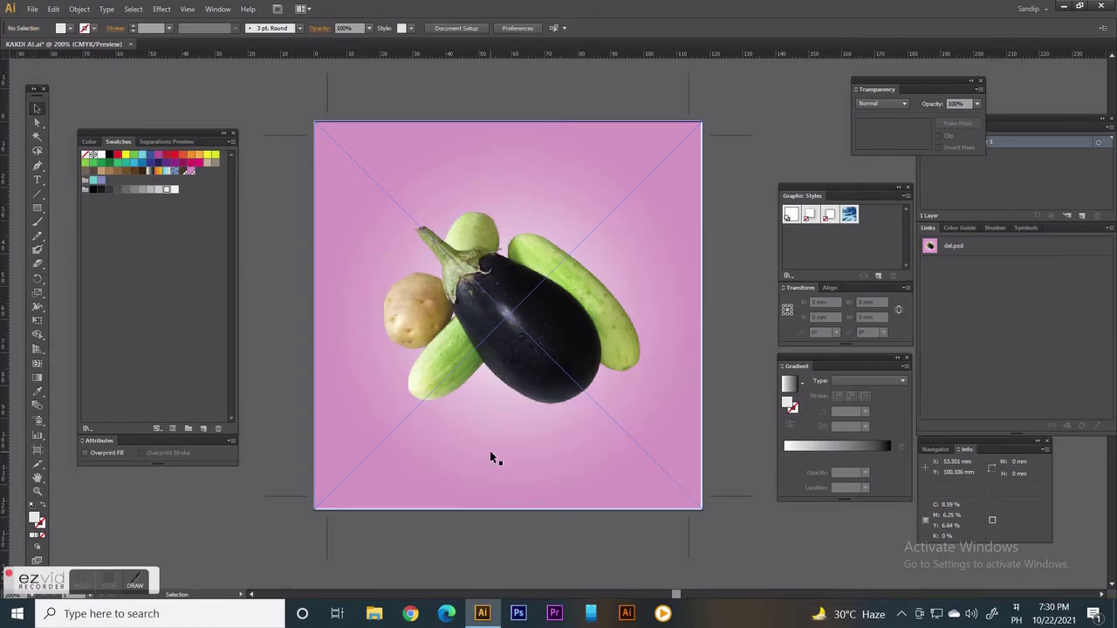
- Send the placed vegetable image to the back, behind the label's ring, text and inner circle
{"action": "left_click", "coordinate": [346, 129]}
{"action": "left_click", "coordinate": [79, 9]}
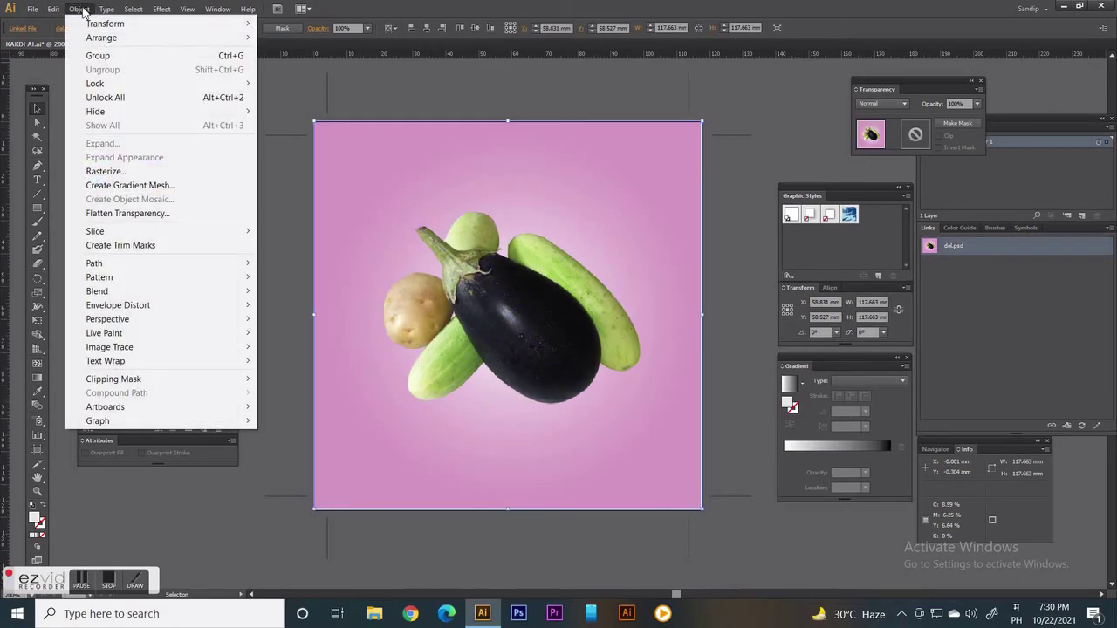
{"action": "mouse_move", "coordinate": [144, 39]}
{"action": "left_click", "coordinate": [323, 67]}
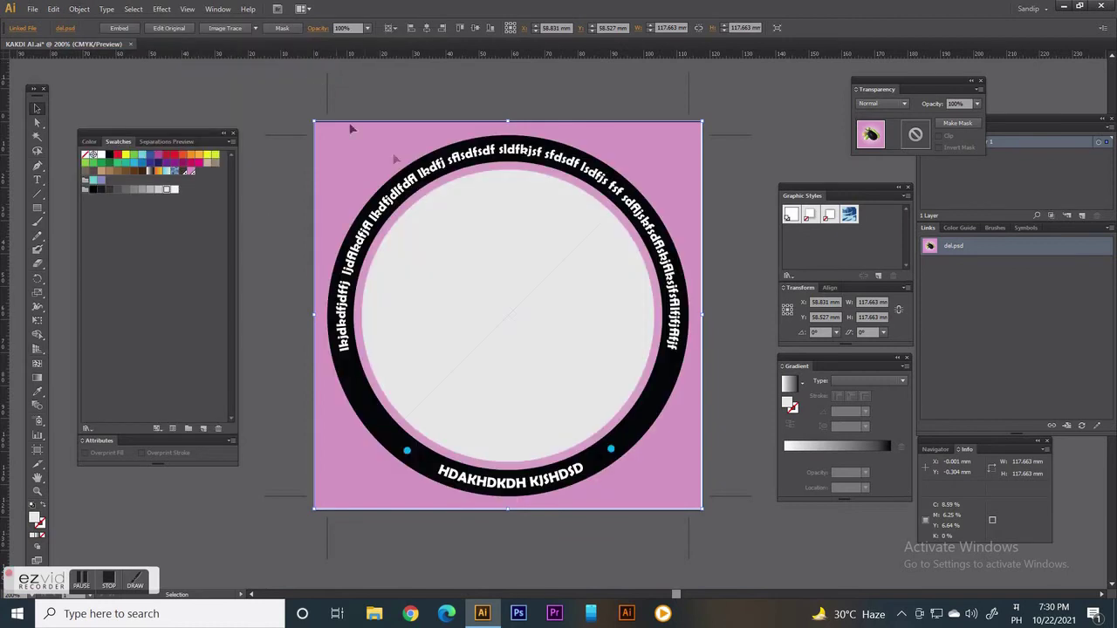
- Select the image together with the light grey inner circle and make a clipping mask from them
{"action": "key", "text": "ctrl+a"}
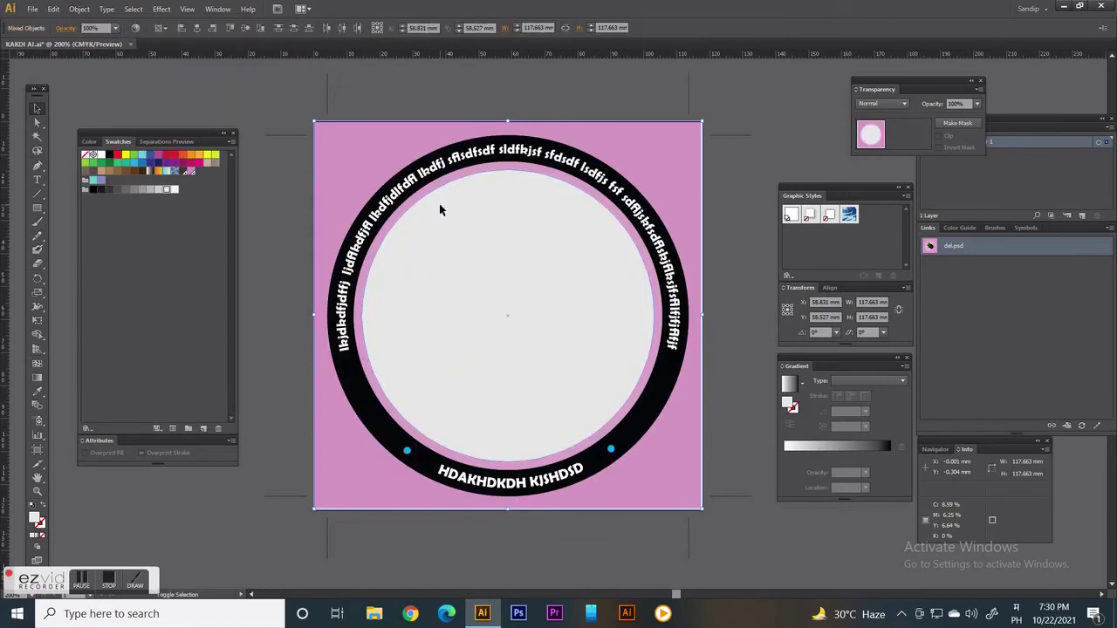
{"action": "left_click", "coordinate": [79, 9]}
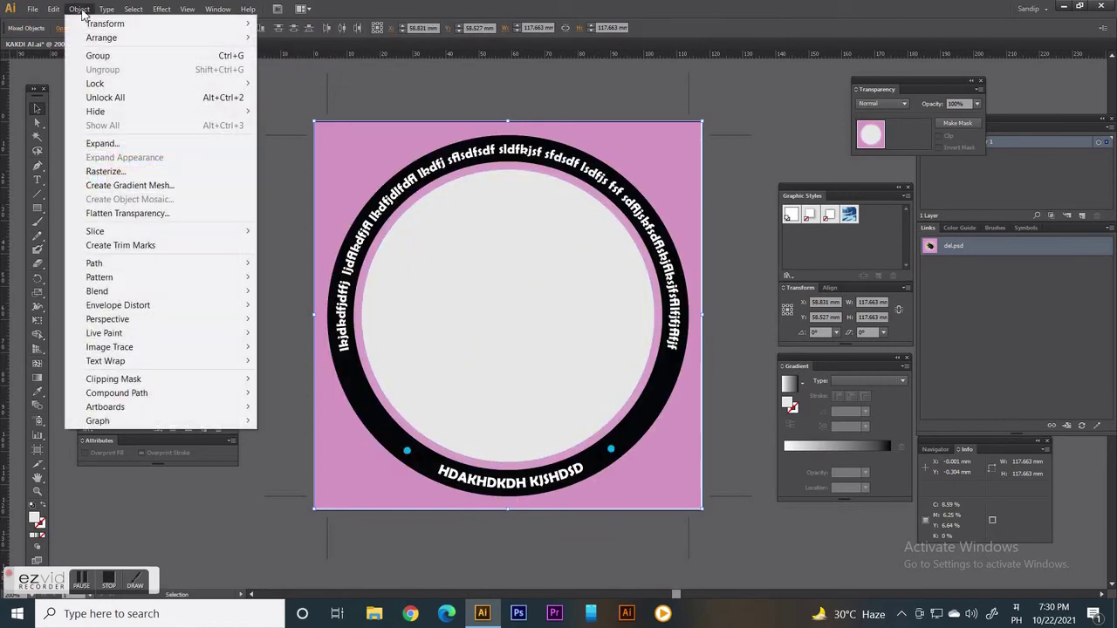
{"action": "mouse_move", "coordinate": [133, 380]}
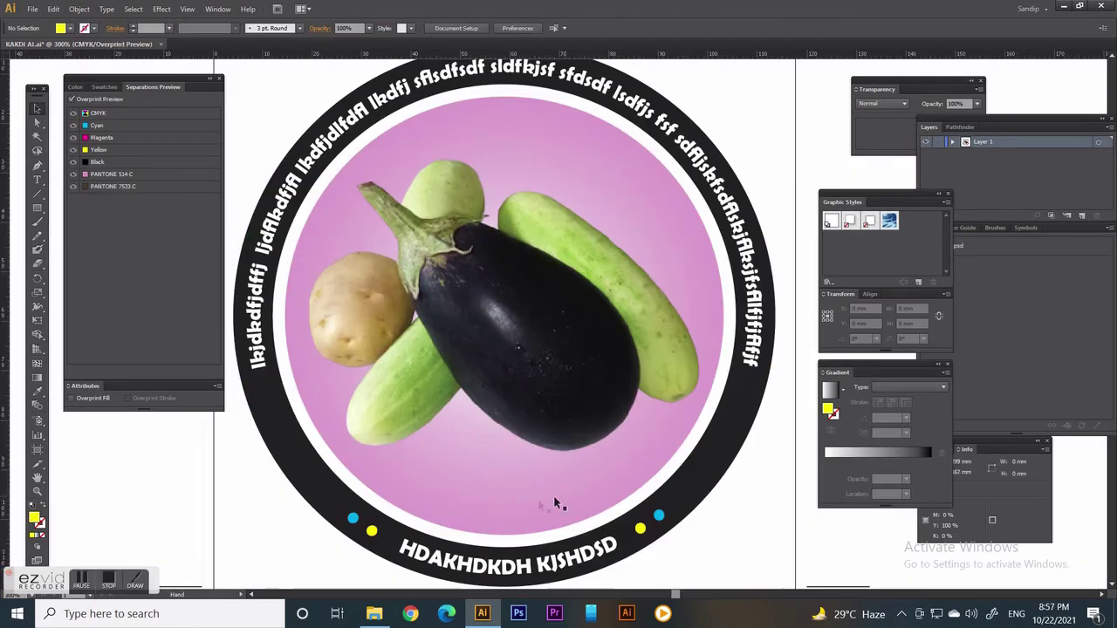
- Select both yellow dots on the black ring and display their overprint attributes, leaving Overprint Fill off
{"action": "left_click_drag", "start_coordinate": [539, 503], "coordinate": [540, 368]}
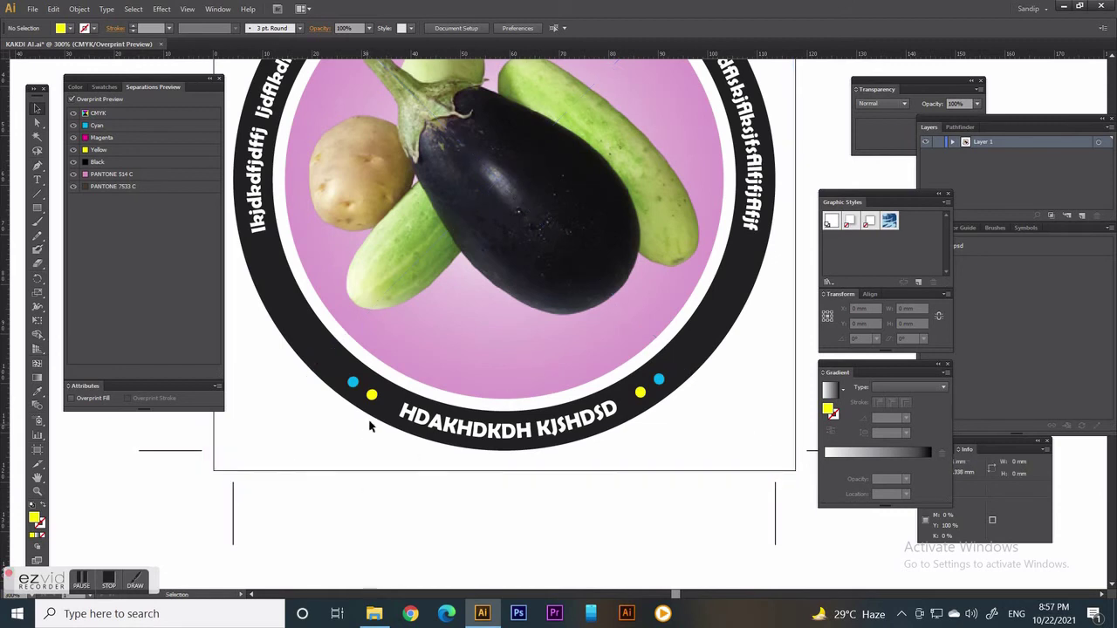
{"action": "left_click", "coordinate": [373, 397]}
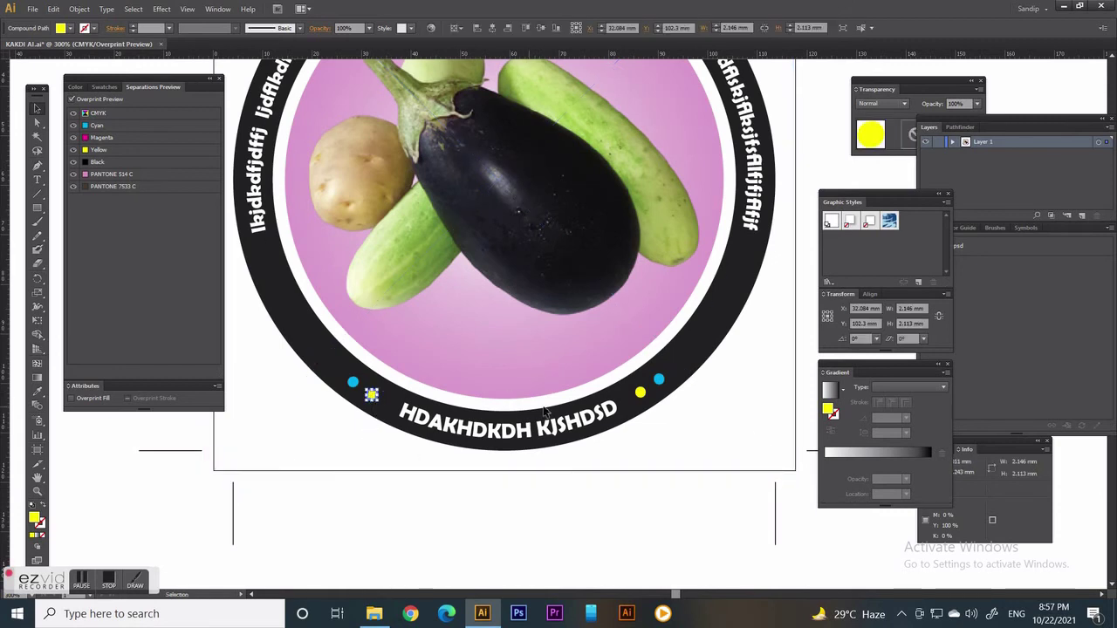
{"action": "left_click", "coordinate": [219, 78]}
{"action": "left_click", "coordinate": [219, 10]}
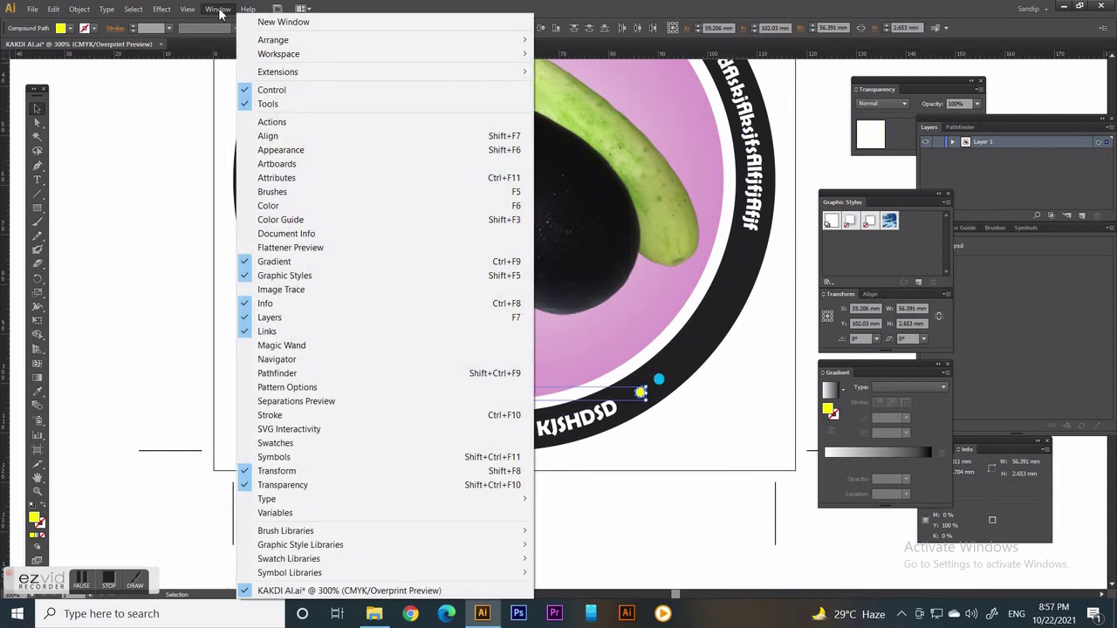
{"action": "left_click", "coordinate": [271, 177]}
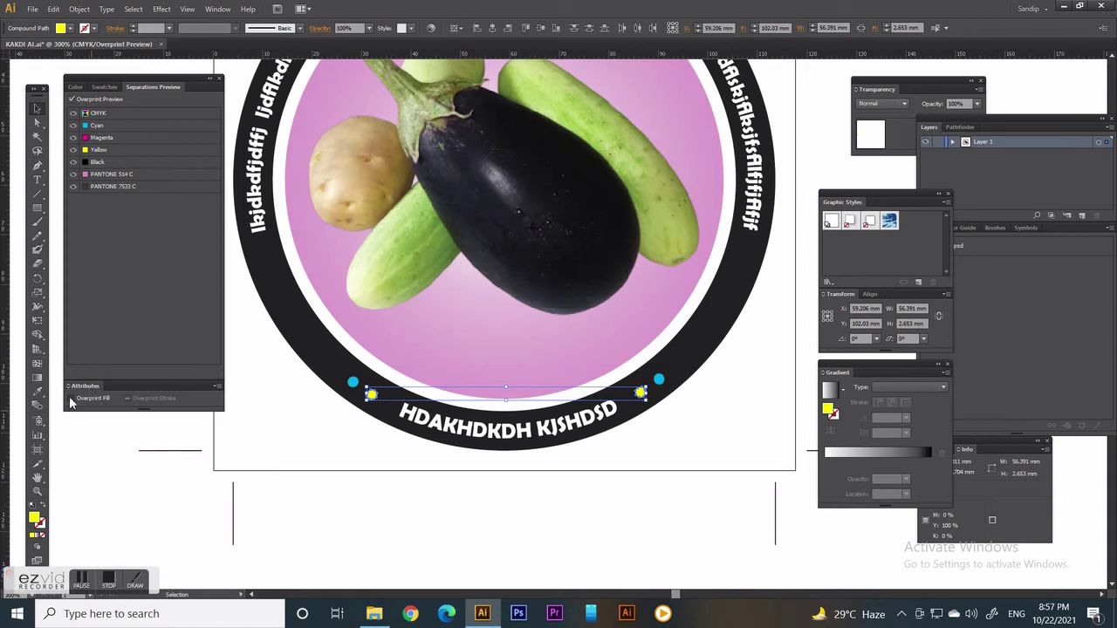
{"action": "left_click", "coordinate": [71, 398]}
{"action": "left_click", "coordinate": [72, 398]}
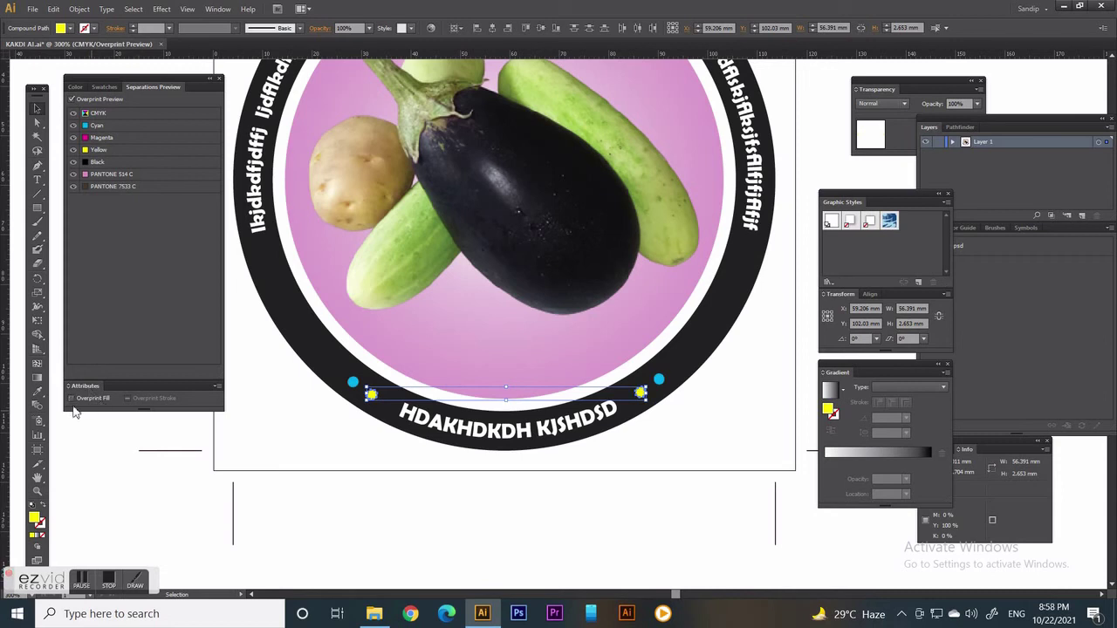
- Give the two yellow dots a 0.25 mm stroke in the same yellow as their fill and set the stroke to overprint
{"action": "left_click", "coordinate": [40, 524]}
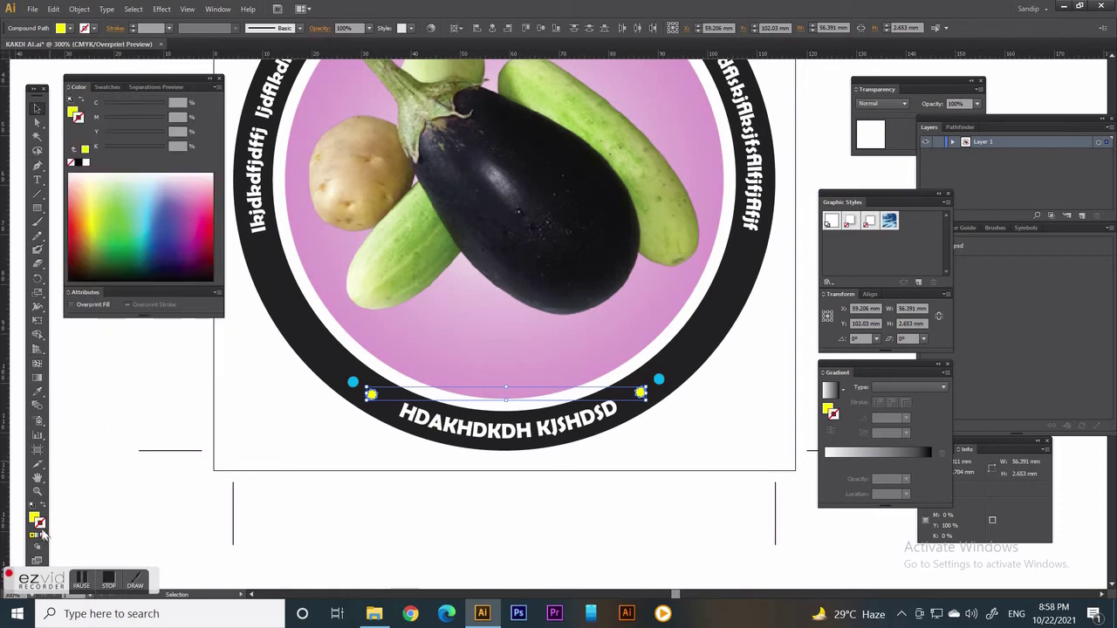
{"action": "left_click_drag", "start_coordinate": [34, 518], "coordinate": [41, 526]}
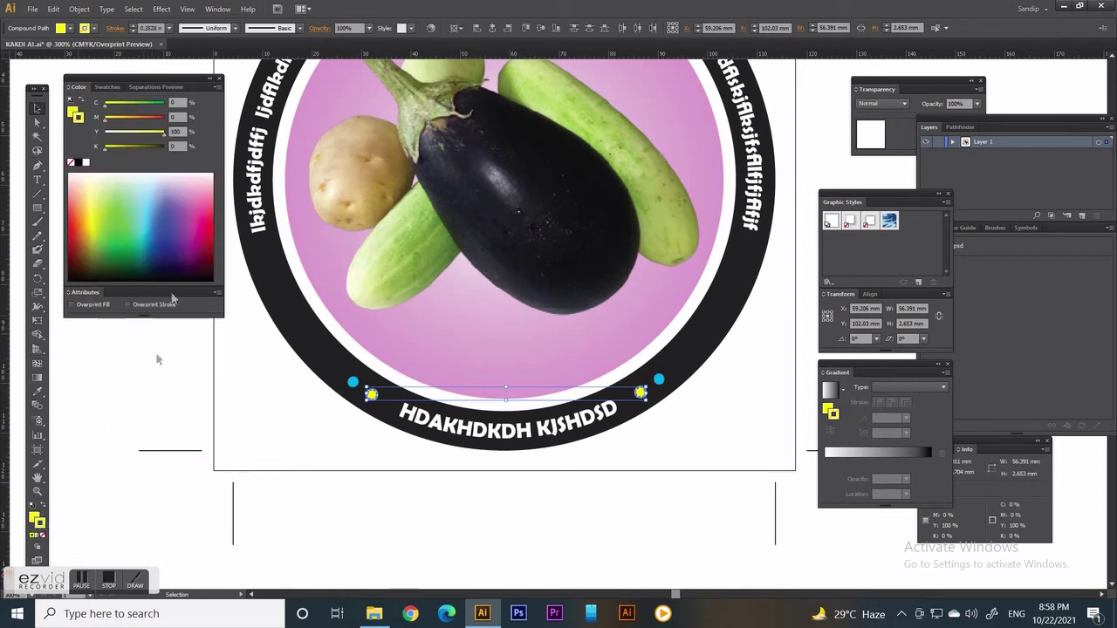
{"action": "left_click", "coordinate": [169, 29]}
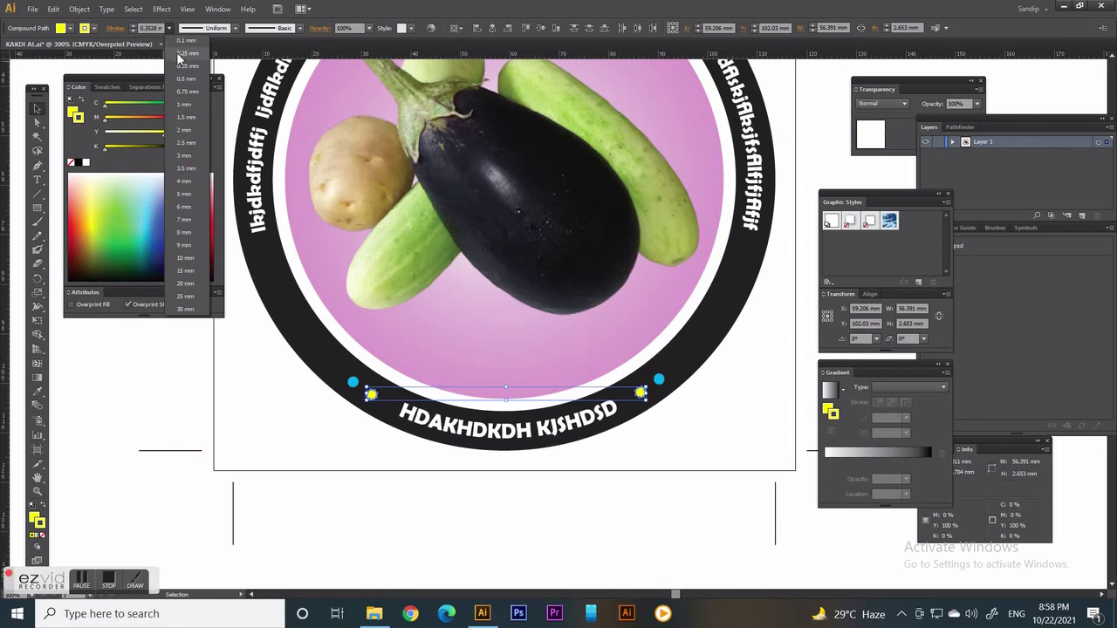
{"action": "left_click", "coordinate": [178, 54]}
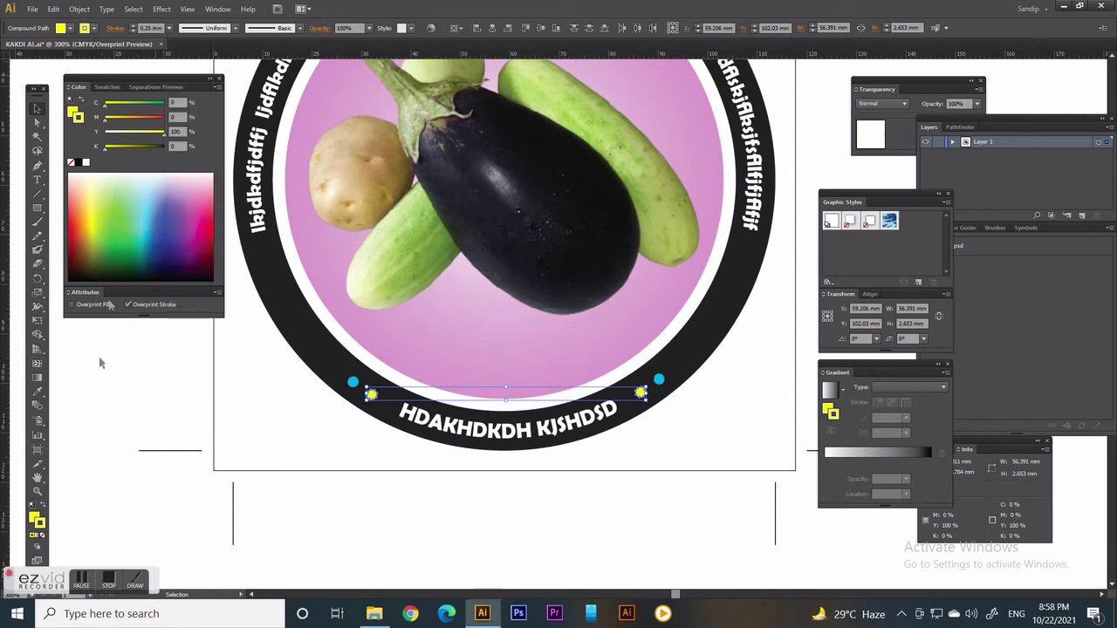
{"action": "left_click", "coordinate": [183, 428]}
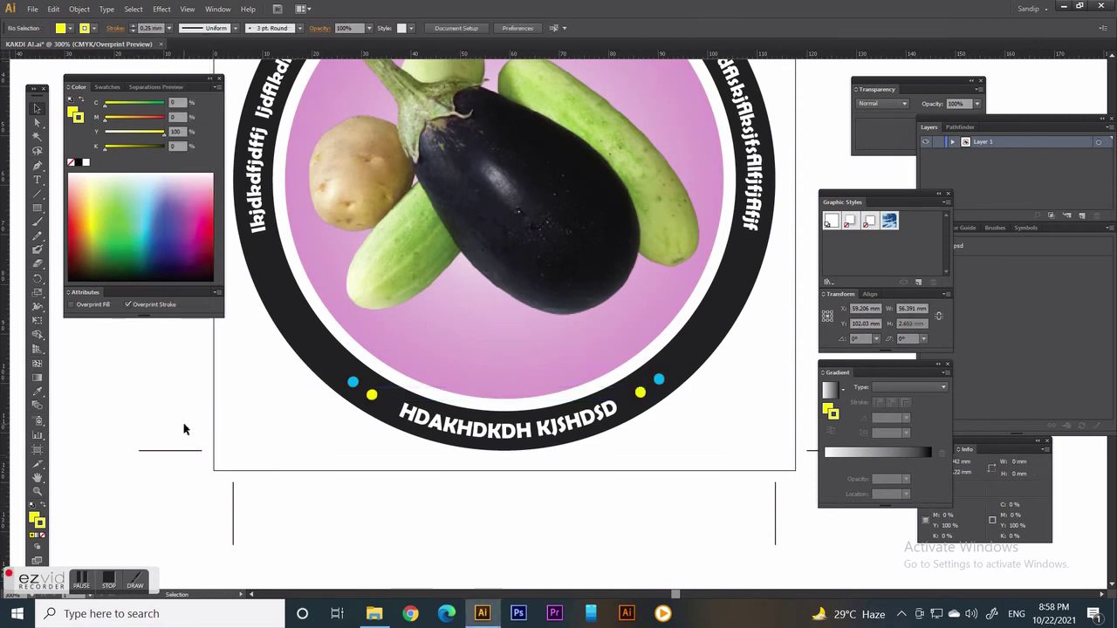
- Give the two cyan dots a matching 0.25 mm cyan stroke set to overprint
{"action": "left_click", "coordinate": [353, 382]}
{"action": "left_click", "coordinate": [659, 383], "text": "shift"}
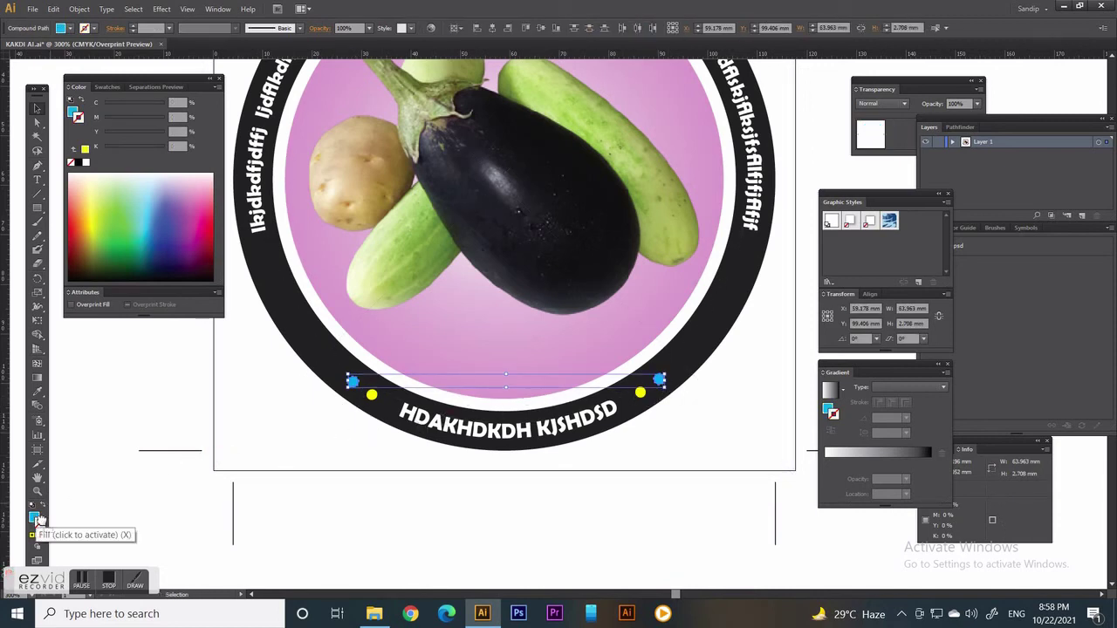
{"action": "left_click_drag", "start_coordinate": [39, 521], "coordinate": [42, 528]}
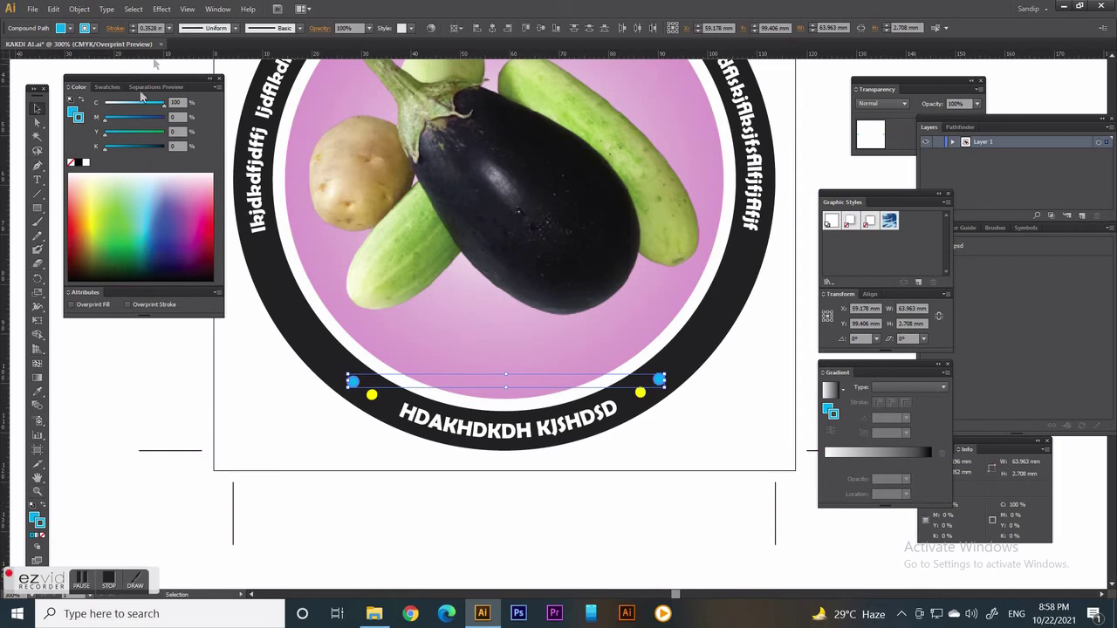
{"action": "left_click", "coordinate": [170, 31]}
{"action": "left_click", "coordinate": [189, 60]}
{"action": "left_click", "coordinate": [288, 419]}
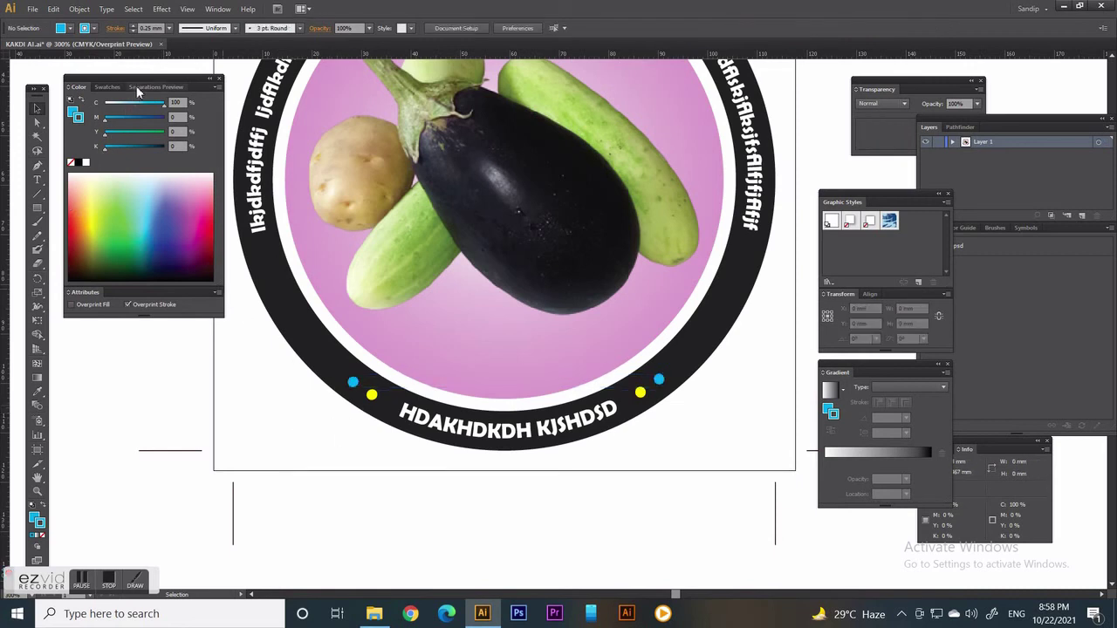
- Check the label's separations by hiding and reshowing the Black and Cyan plates
{"action": "left_click", "coordinate": [152, 86]}
{"action": "left_click", "coordinate": [74, 162]}
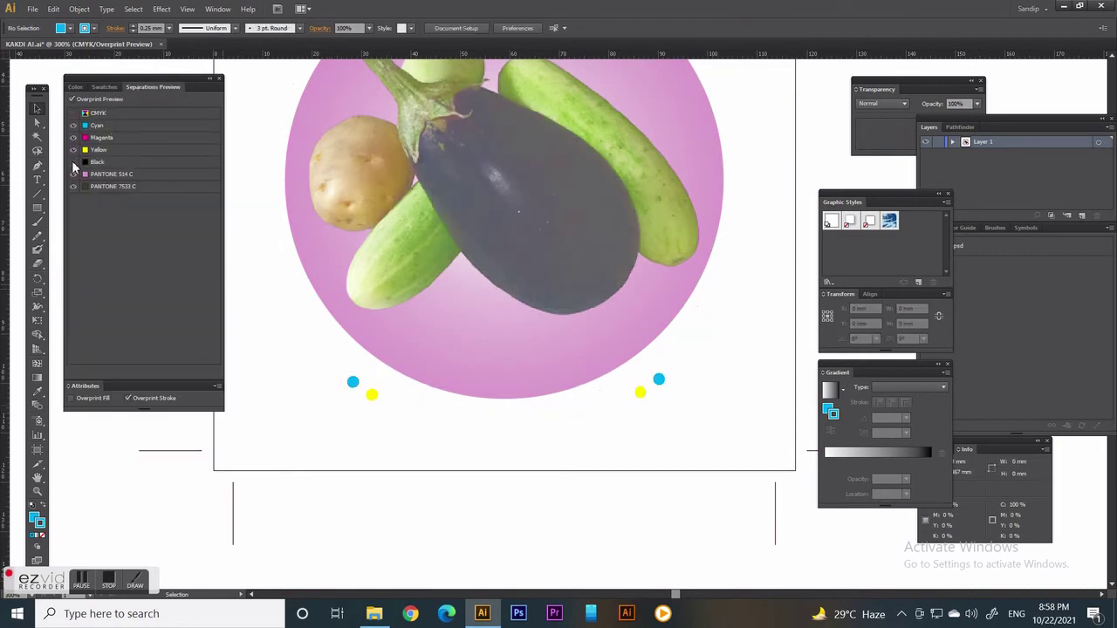
{"action": "left_click", "coordinate": [73, 163]}
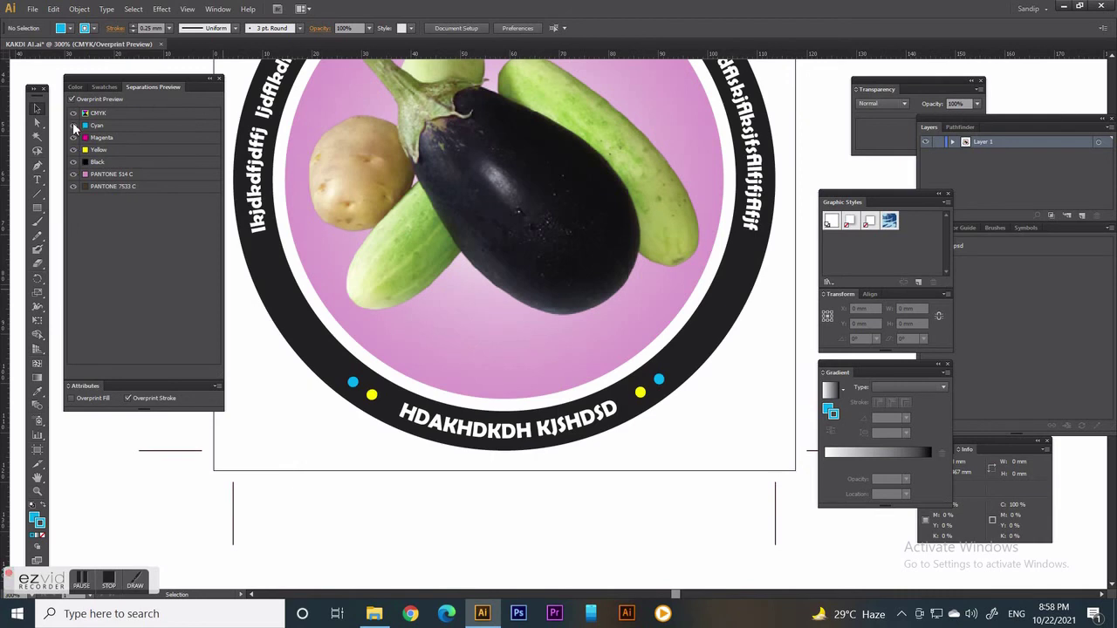
{"action": "left_click", "coordinate": [73, 126]}
{"action": "left_click", "coordinate": [73, 126]}
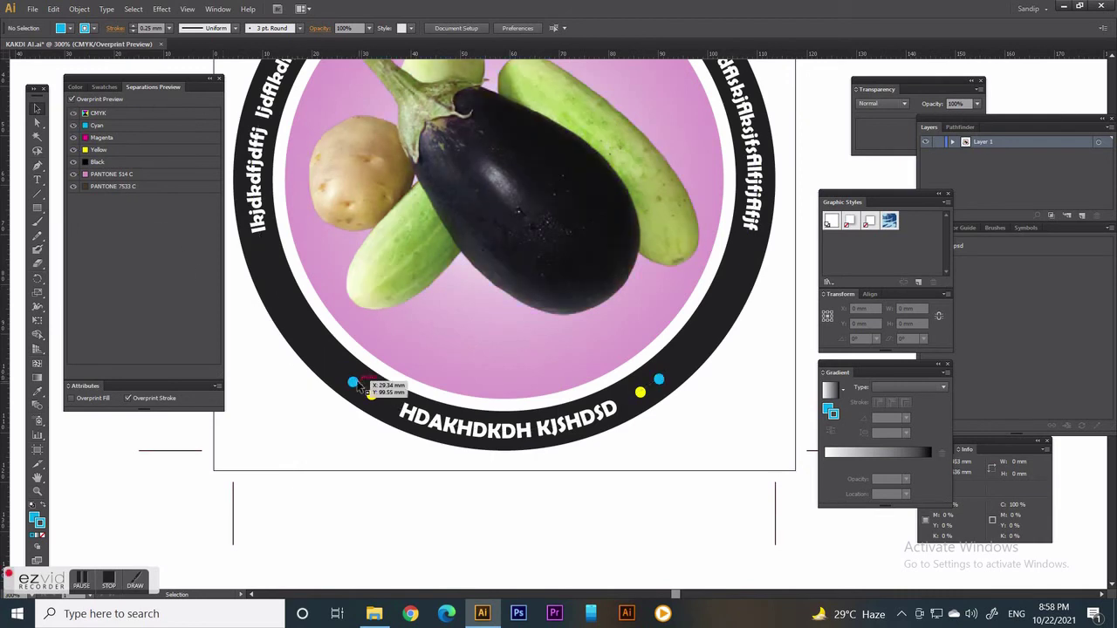
- Examine the overprinting strokes around one cyan and one yellow dot up close, with the Black plate hidden and shown
{"action": "key", "text": "ctrl+space"}
{"action": "left_click_drag", "start_coordinate": [296, 361], "coordinate": [422, 428]}
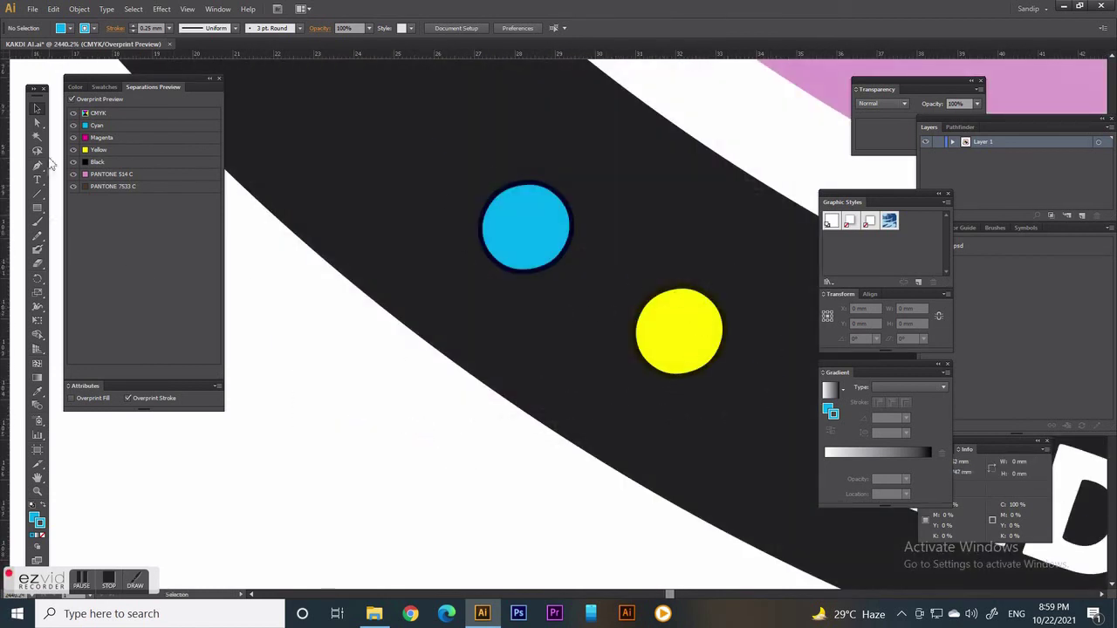
{"action": "left_click", "coordinate": [74, 163]}
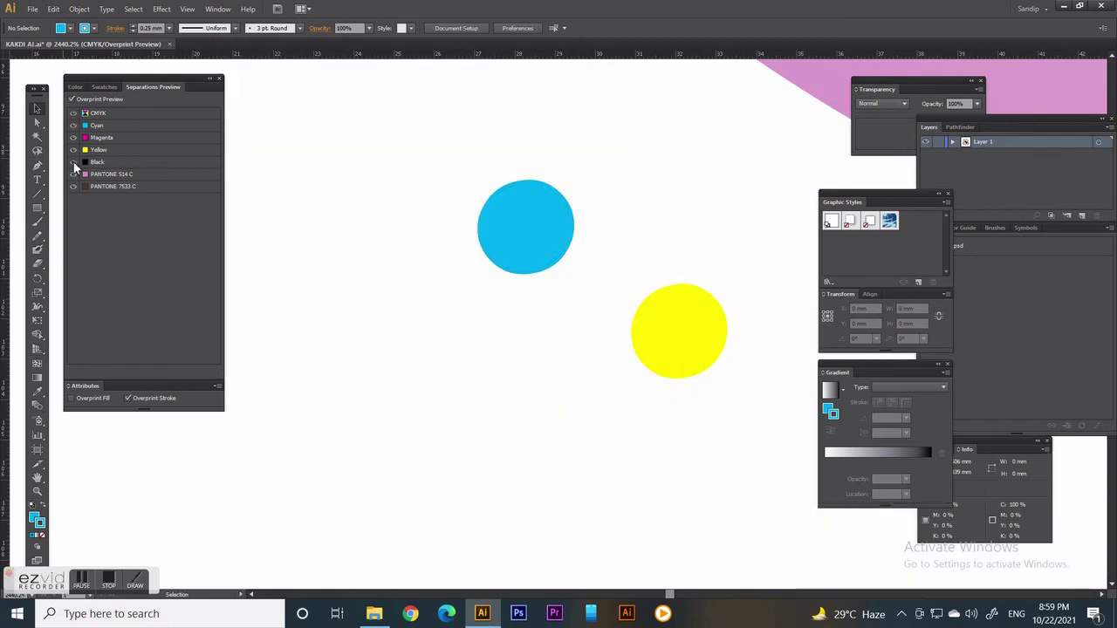
{"action": "left_click", "coordinate": [74, 163]}
{"action": "left_click", "coordinate": [74, 162]}
{"action": "left_click", "coordinate": [73, 162]}
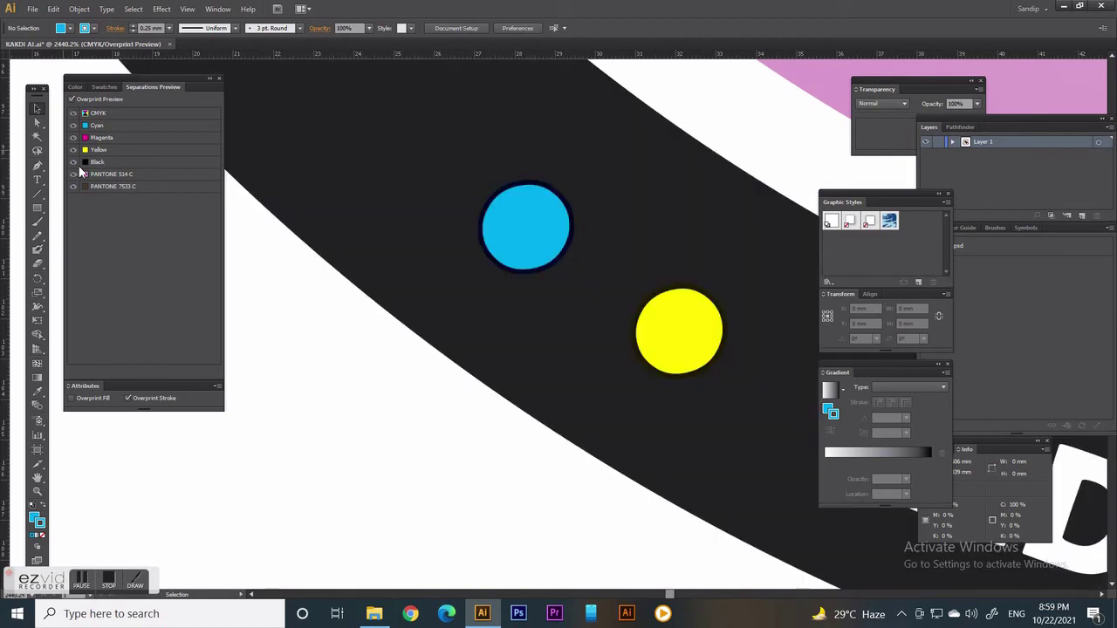
- Write "LJFJASF LKJFLFJSF LKJFFS UEOTU" along the lower part of the inner circular path and rotate it slightly clockwise
{"action": "key", "text": "ctrl+0"}
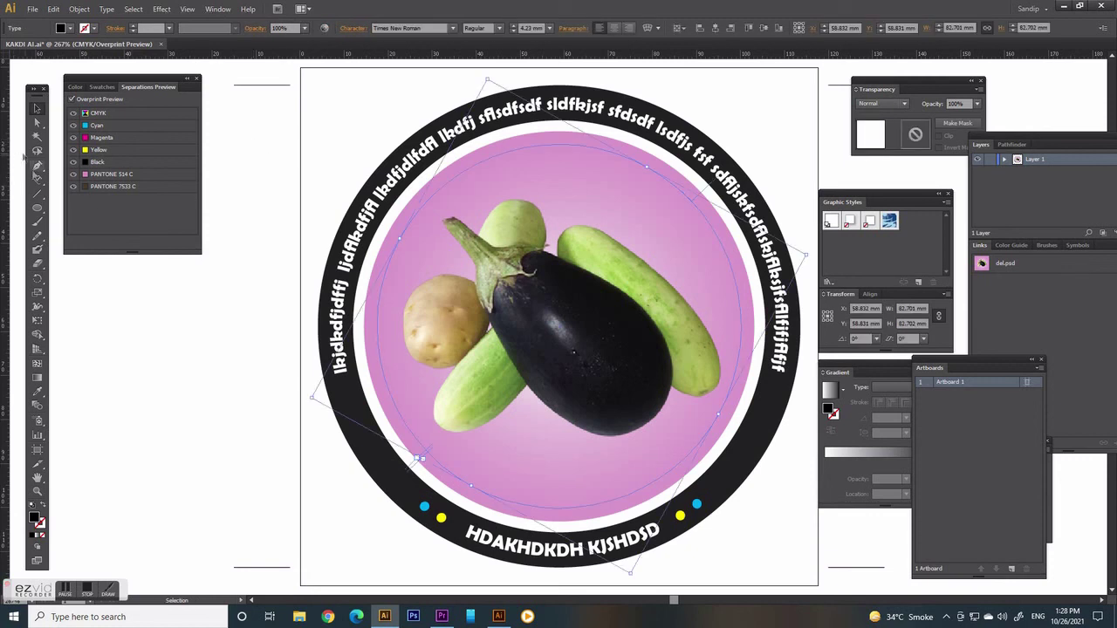
{"action": "left_click", "coordinate": [38, 179]}
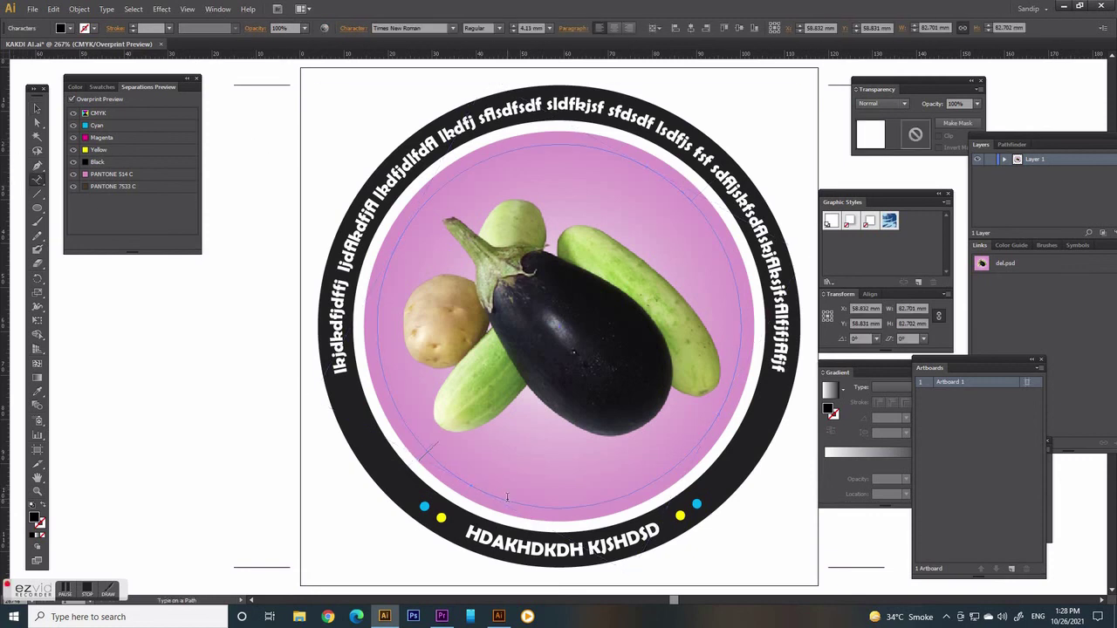
{"action": "type", "text": "FJASF LKJFLFJSF"}
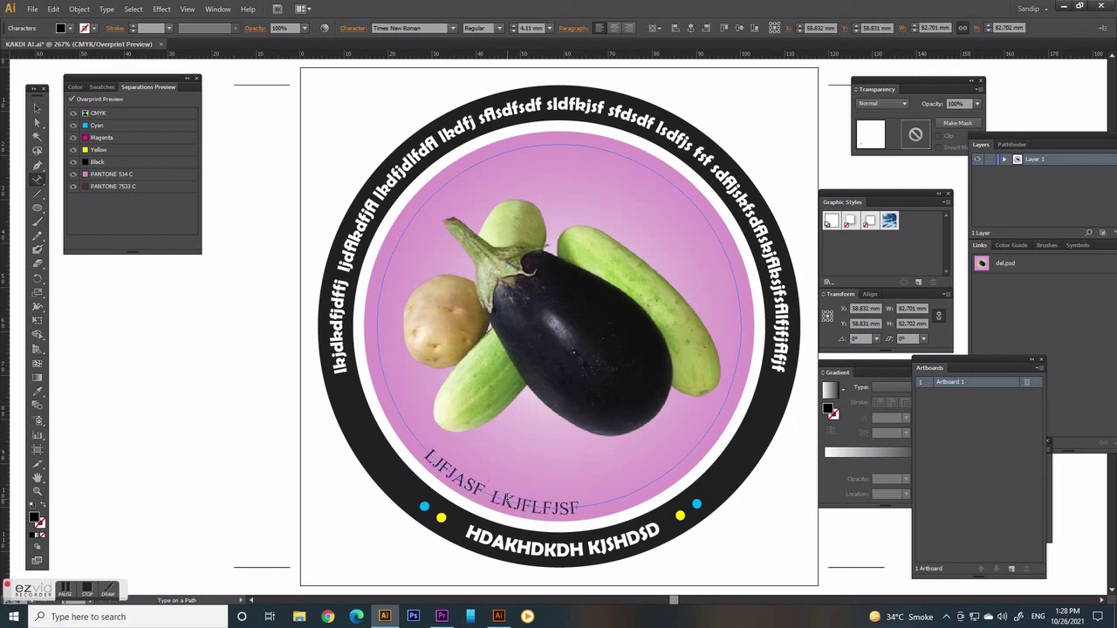
{"action": "type", "text": " LKJFFS UEOTU"}
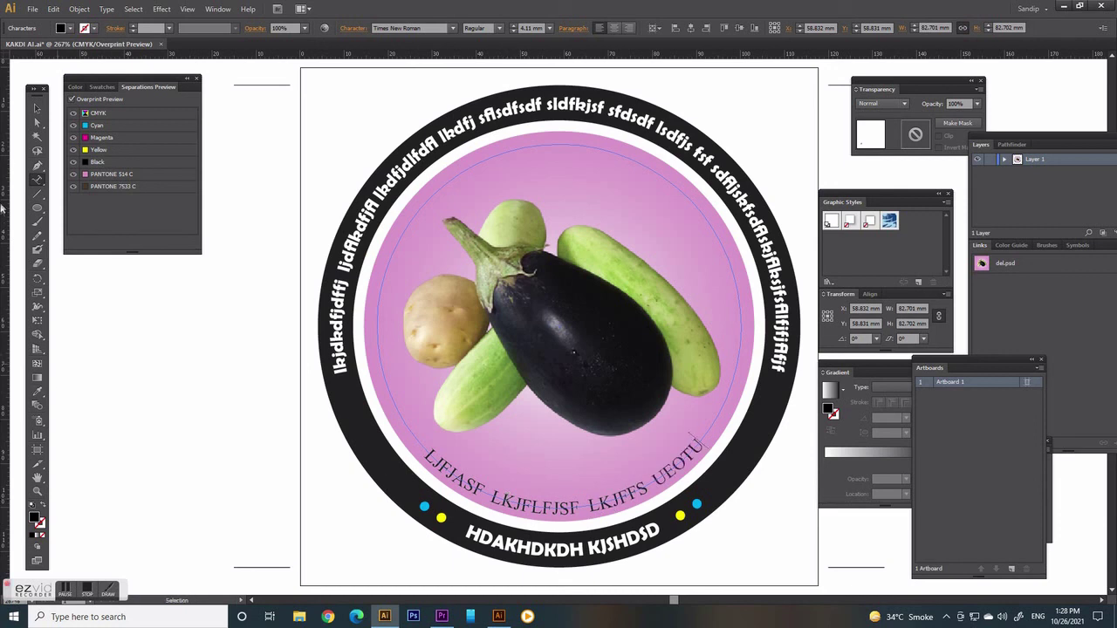
{"action": "left_click", "coordinate": [37, 106]}
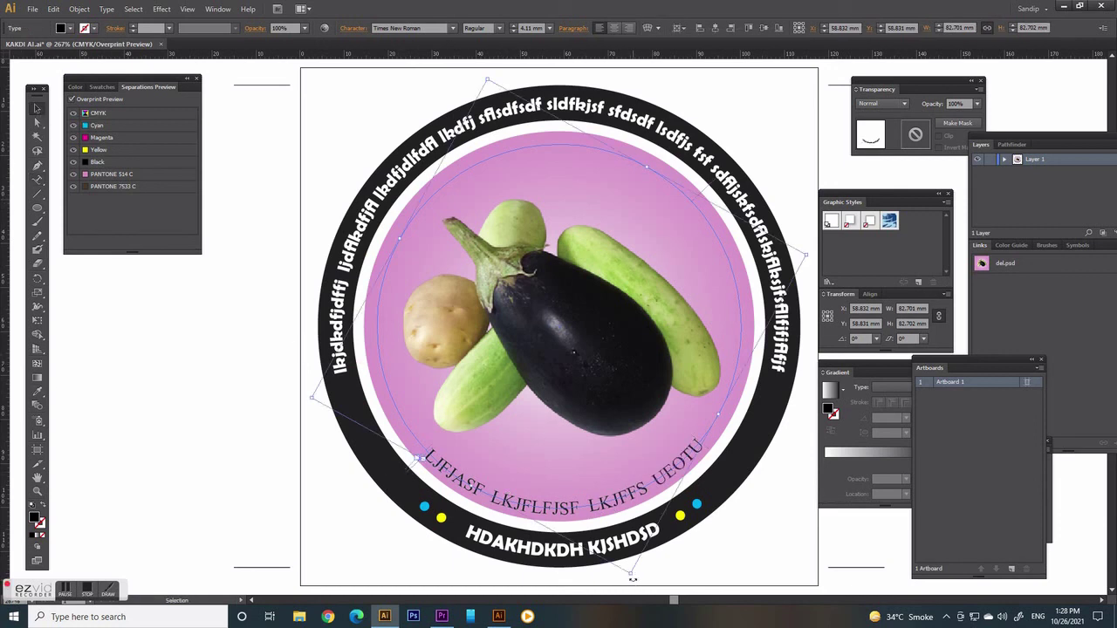
{"action": "mouse_move", "coordinate": [630, 578]}
{"action": "left_mouse_down"}
{"action": "mouse_move", "coordinate": [643, 587]}
{"action": "mouse_move", "coordinate": [623, 587]}
{"action": "left_mouse_up"}
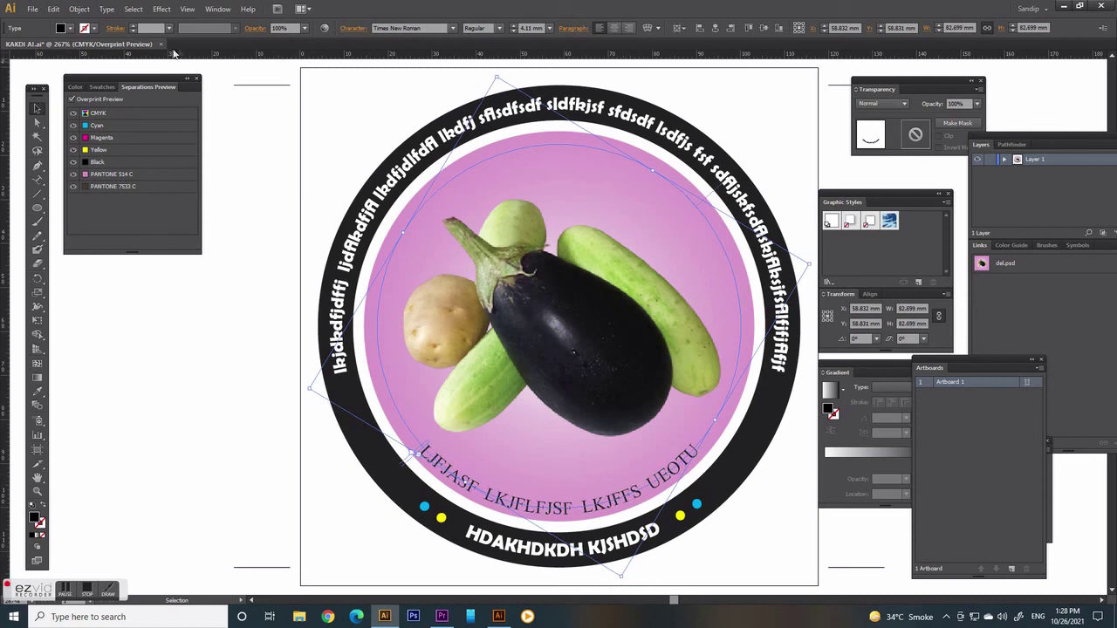
- Display the new curved text's overprint attributes and check how it separates by hiding and reshowing the Black plate
{"action": "left_click", "coordinate": [217, 9]}
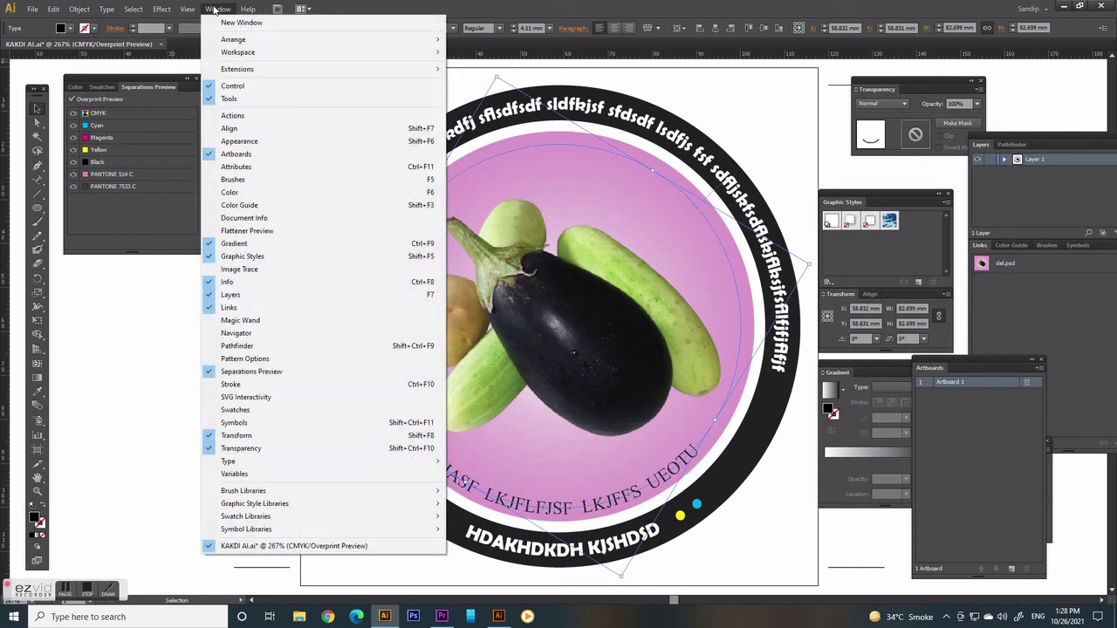
{"action": "left_click", "coordinate": [246, 169]}
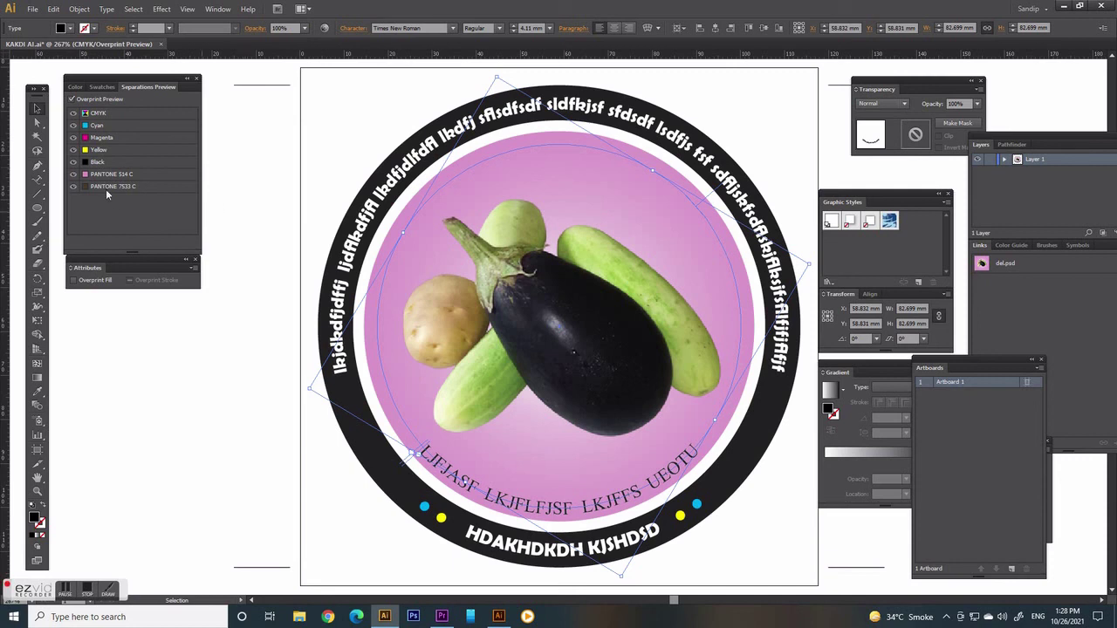
{"action": "left_click", "coordinate": [74, 162]}
{"action": "left_click", "coordinate": [74, 162]}
{"action": "left_click", "coordinate": [73, 162]}
{"action": "left_click", "coordinate": [74, 163]}
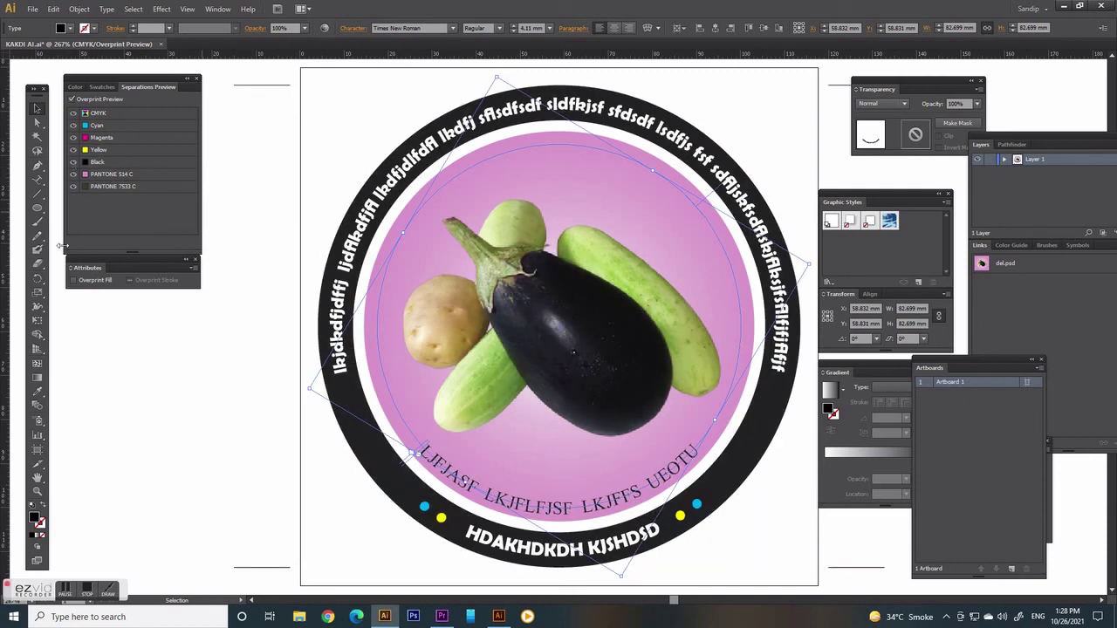